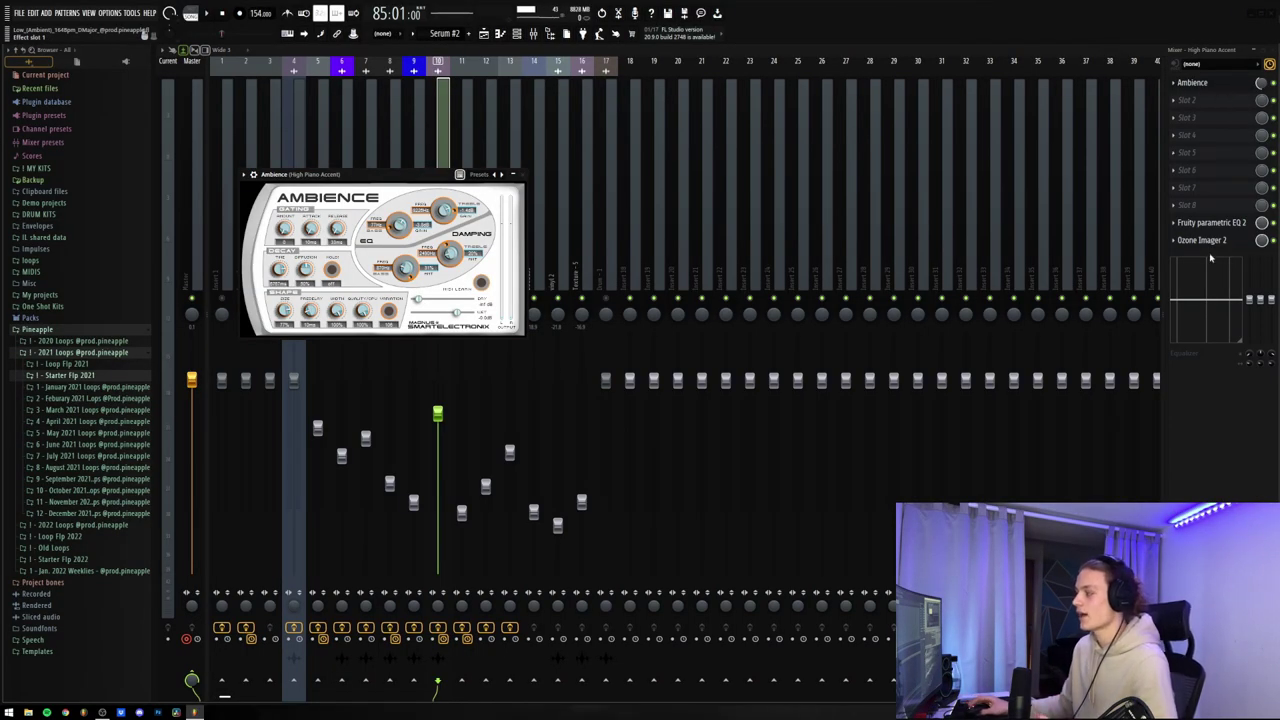
# Inspect the Fruity parametric EQ 2 and Ozone Imager 2 settings on the High Piano Accent mixer track
pyautogui.click(1215, 223)
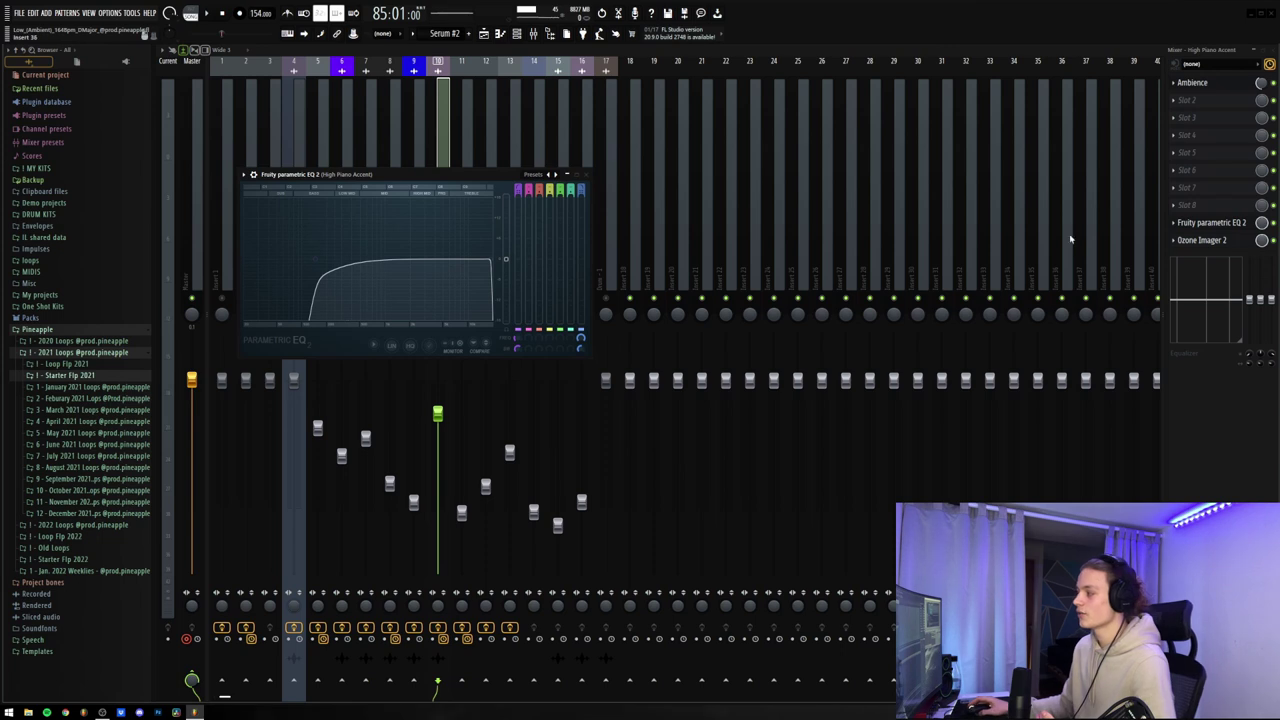
pyautogui.click(1200, 241)
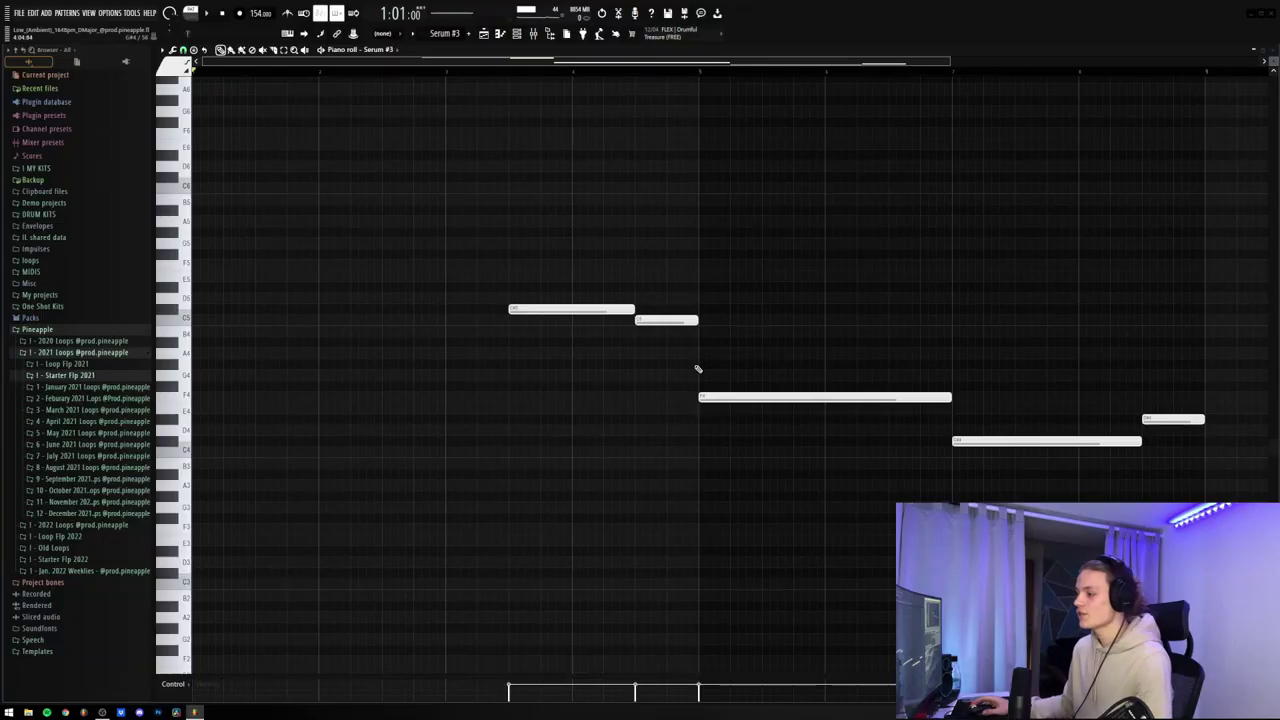
# Examine the note patterns of Serum #3, the pluck and BooBass, plus the parametric EQ on the Serum #3 mixer track
pyautogui.scroll(-2, 694, 360)
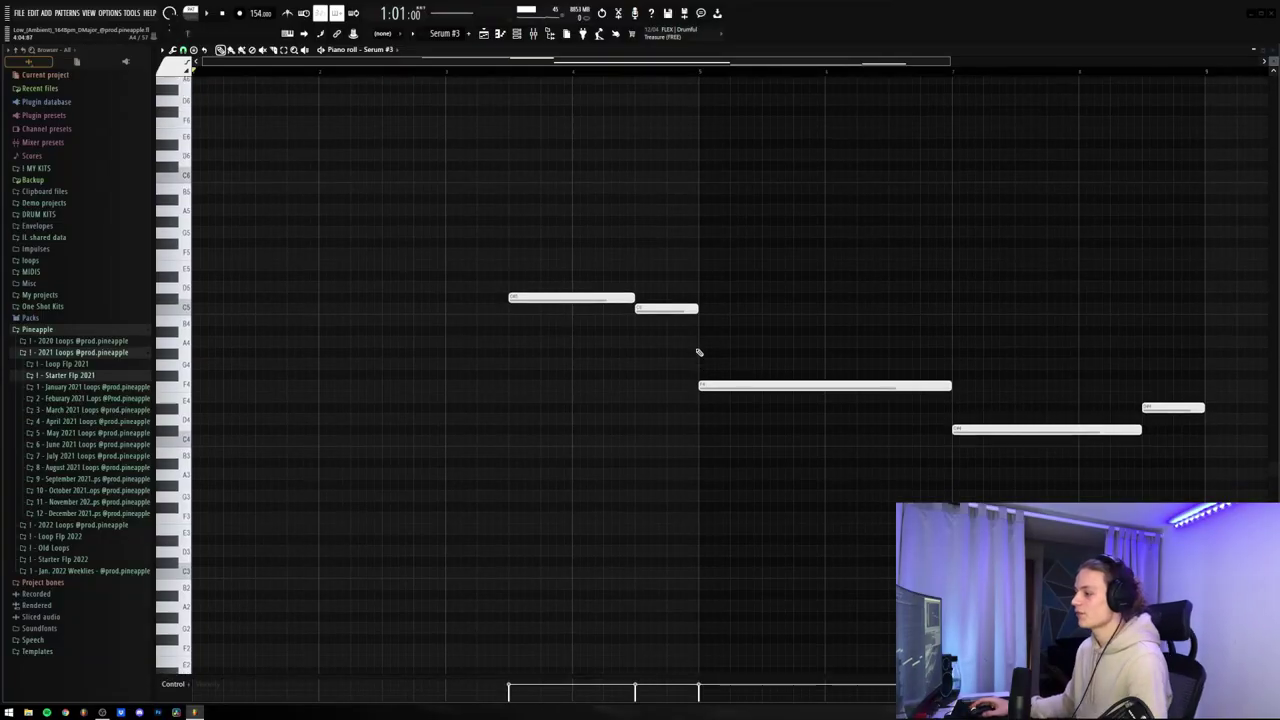
pyautogui.moveTo(567, 262); pyautogui.dragTo(759, 303)
pyautogui.keyDown('ctrl'); pyautogui.click(703, 239); pyautogui.keyUp('ctrl')
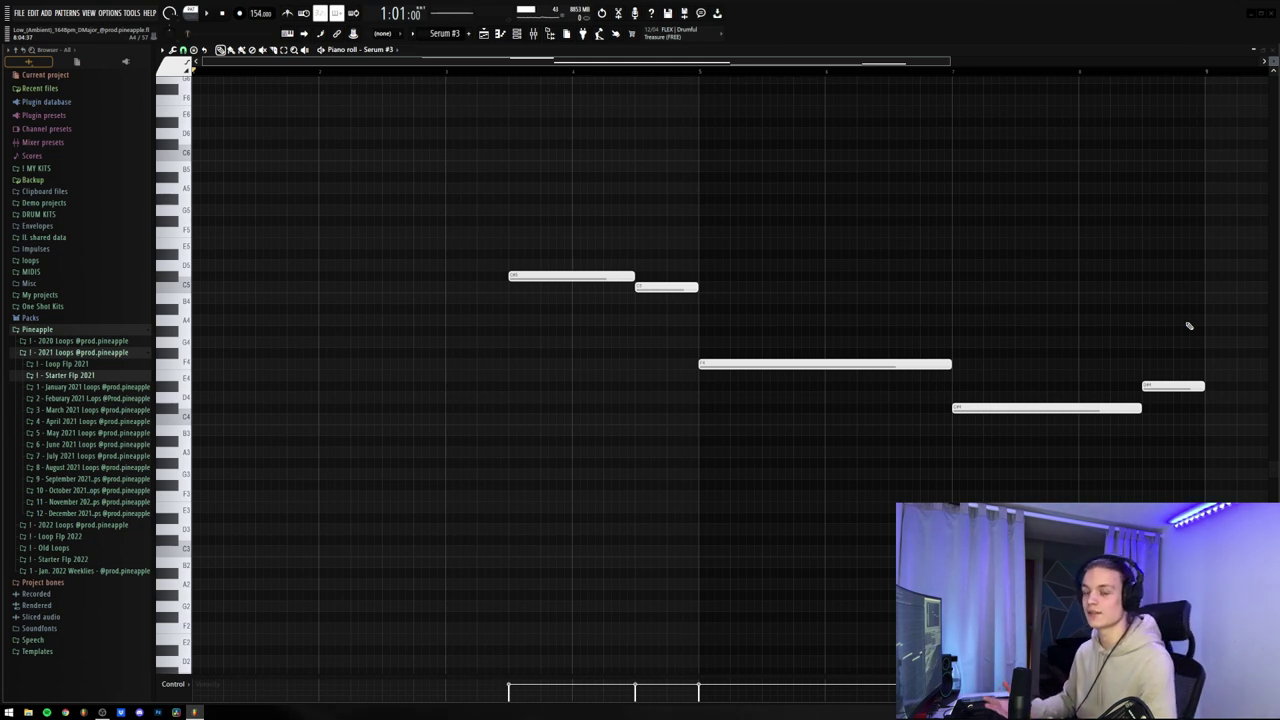
pyautogui.press('F9')
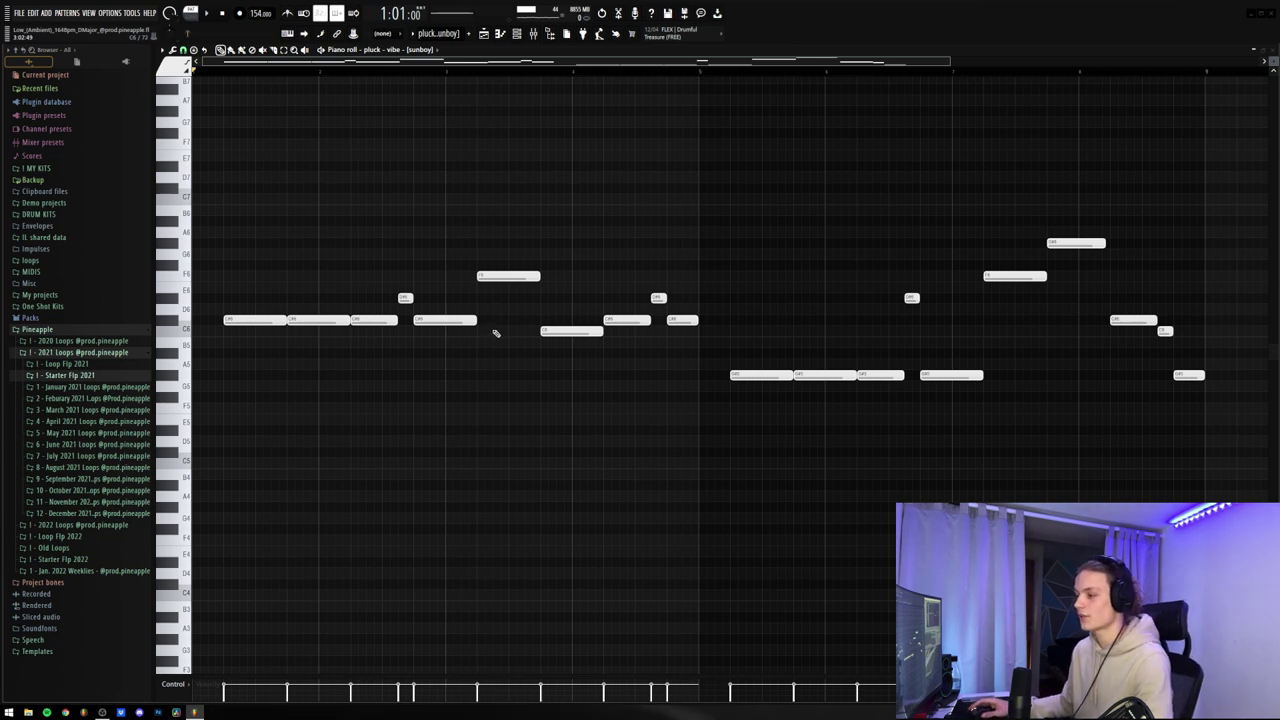
pyautogui.moveTo(500, 322); pyautogui.dragTo(190, 307)
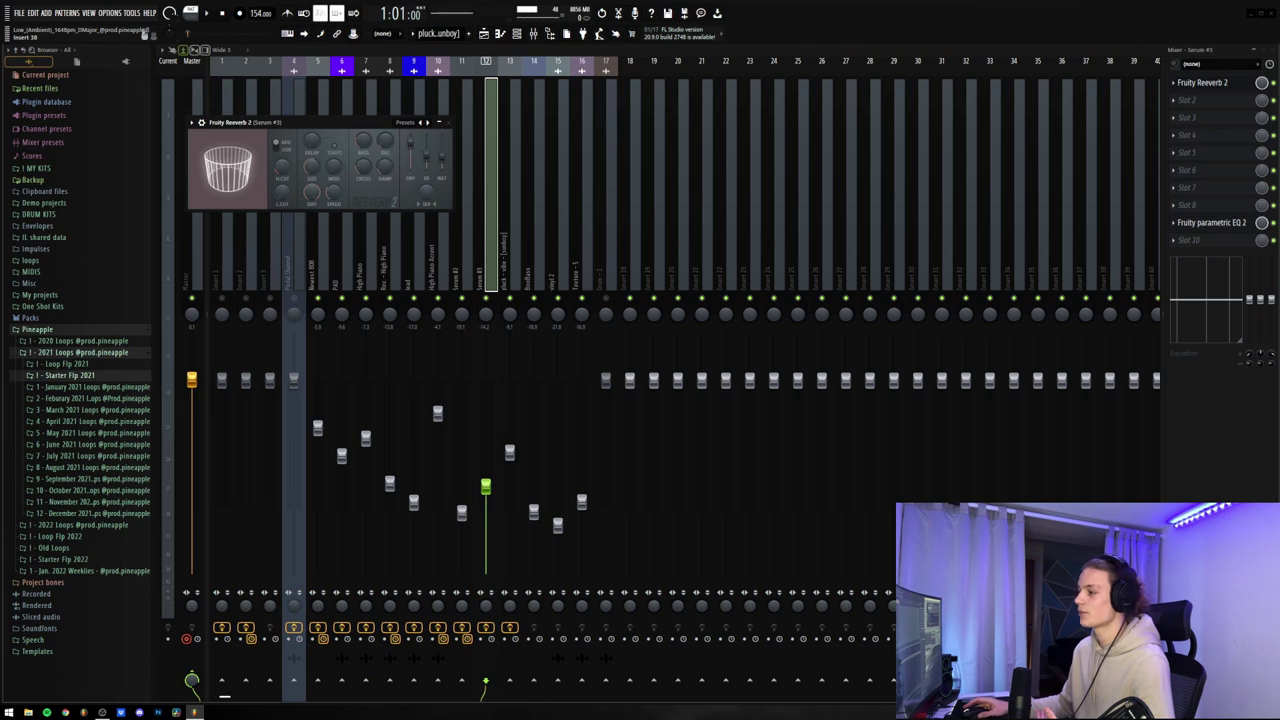
pyautogui.click(1238, 221)
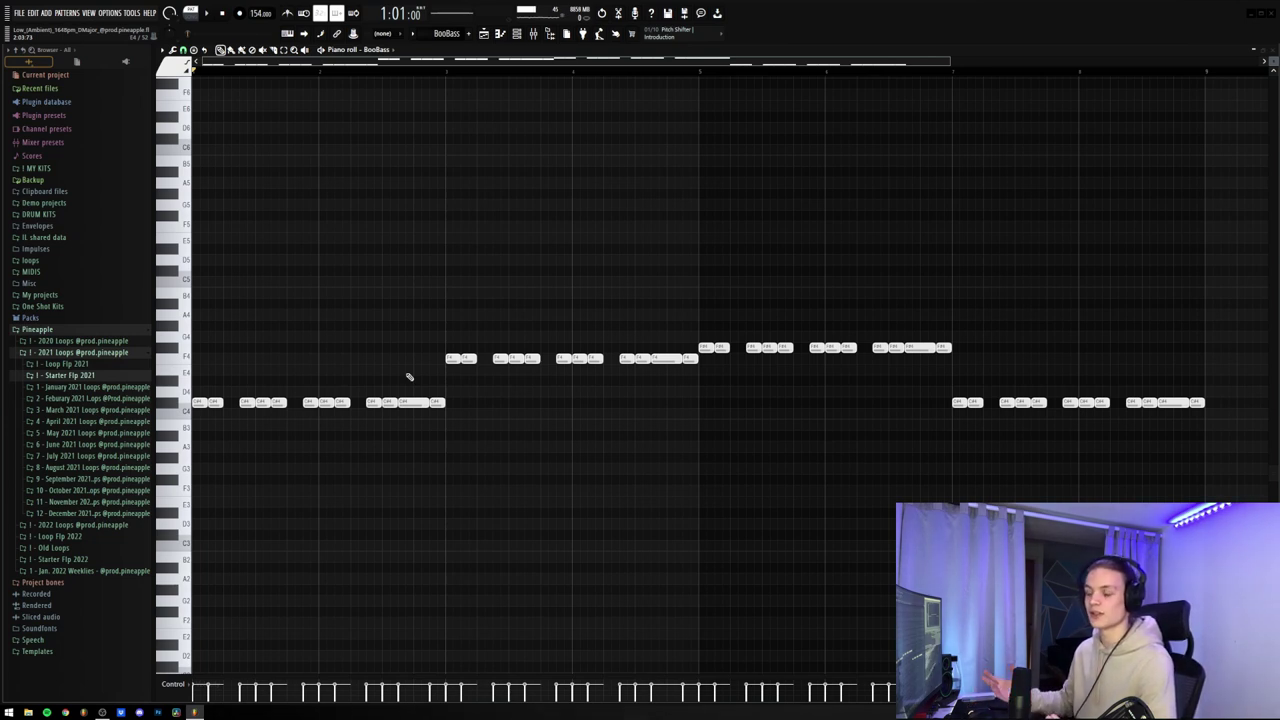
pyautogui.moveTo(444, 344); pyautogui.dragTo(1056, 367)
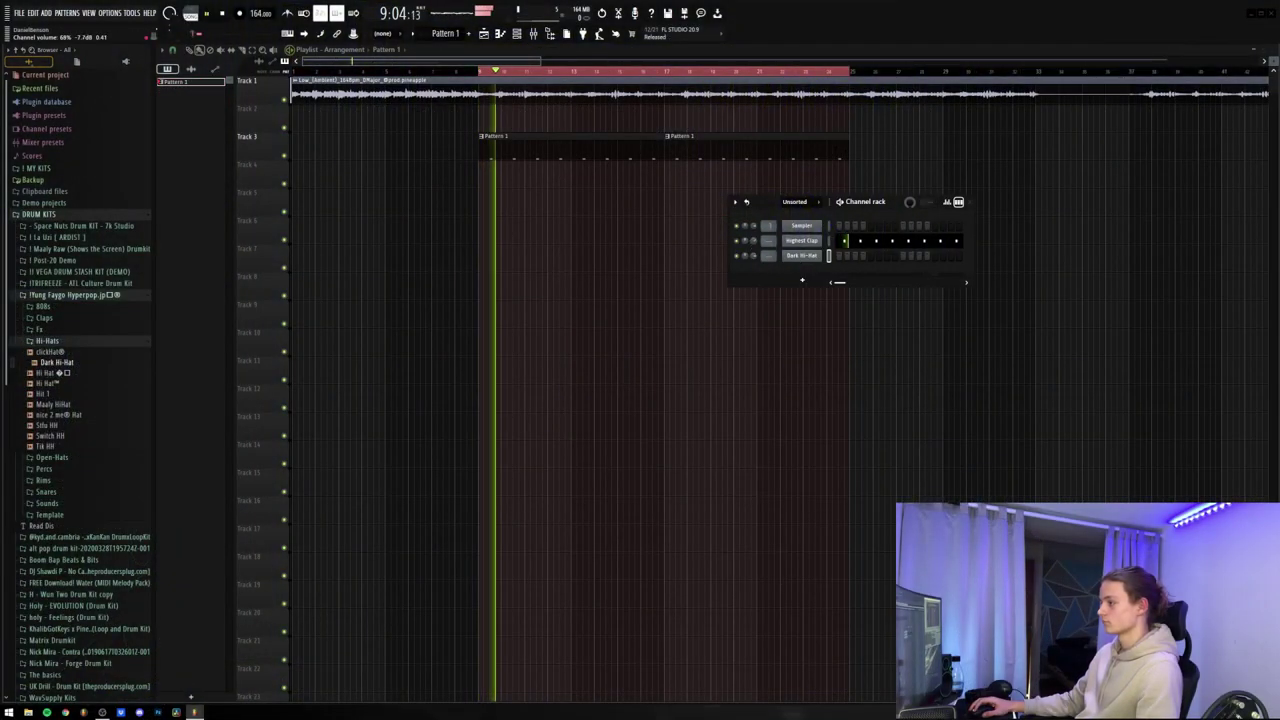
# Fill the Dark Hi-Hat channel with a hit every 2 steps and open its notes in the piano roll
pyautogui.rightClick(804, 256)
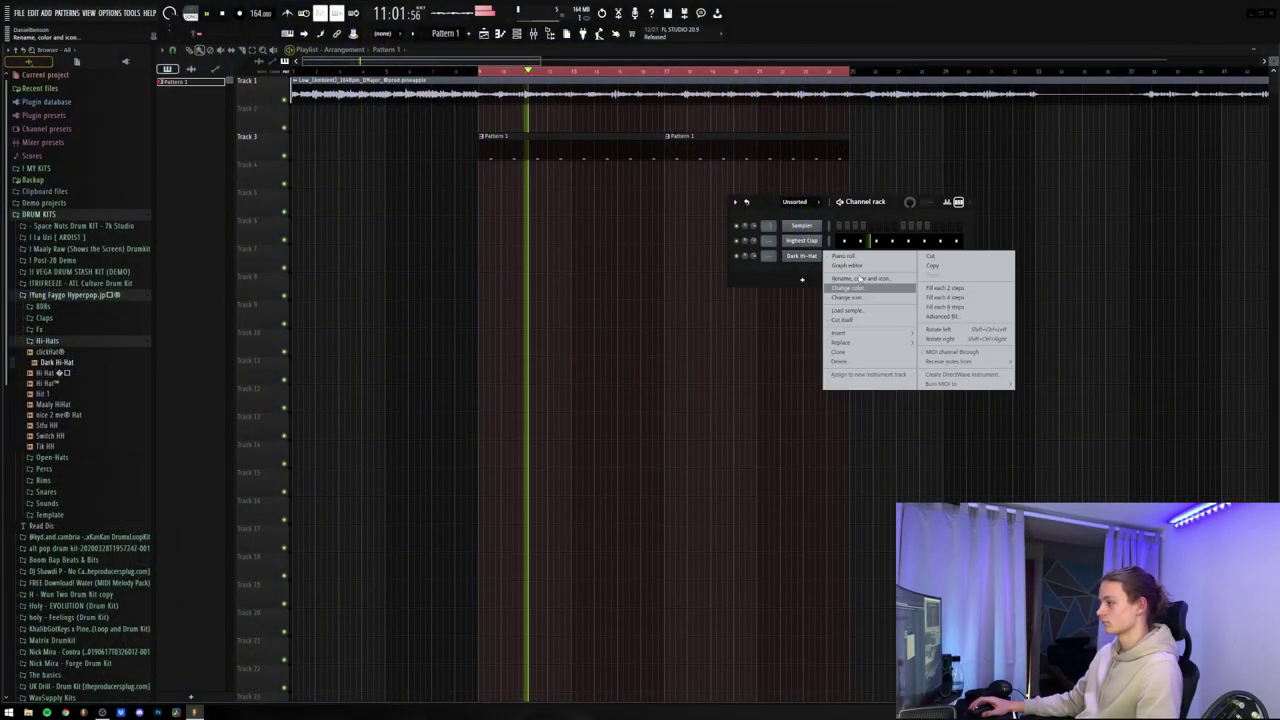
pyautogui.click(942, 288)
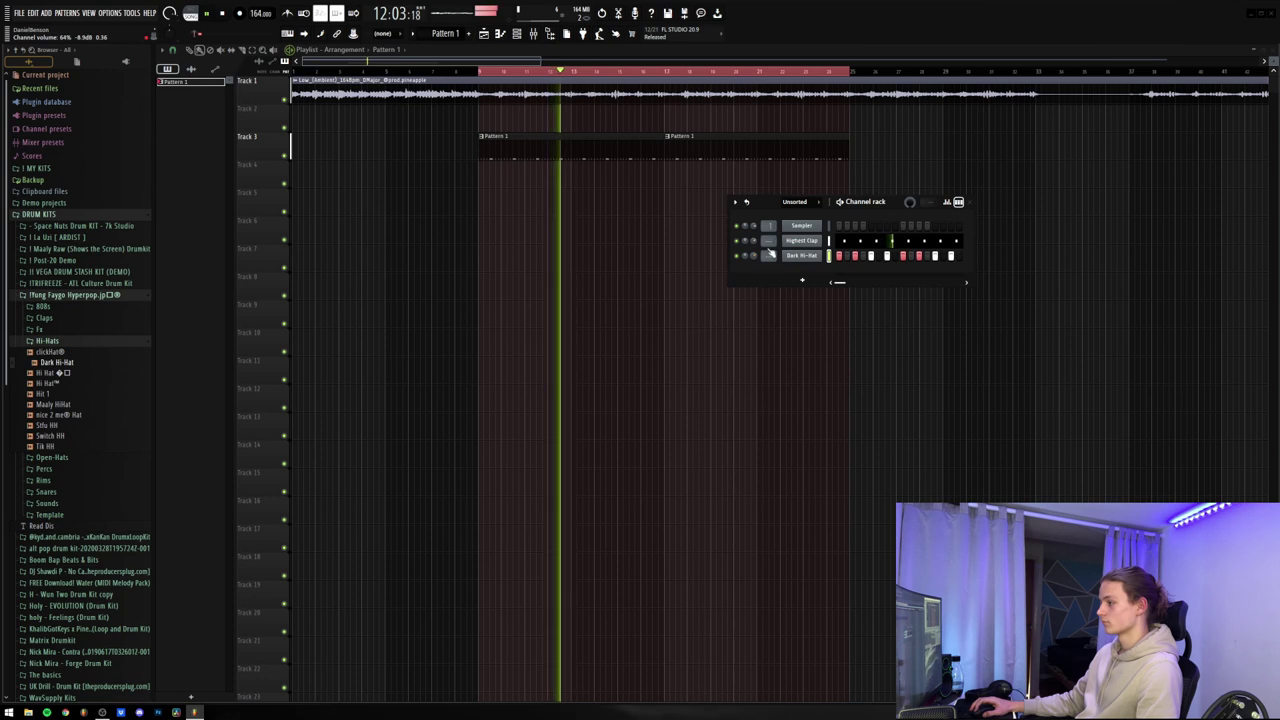
pyautogui.rightClick(805, 255)
pyautogui.click(850, 257)
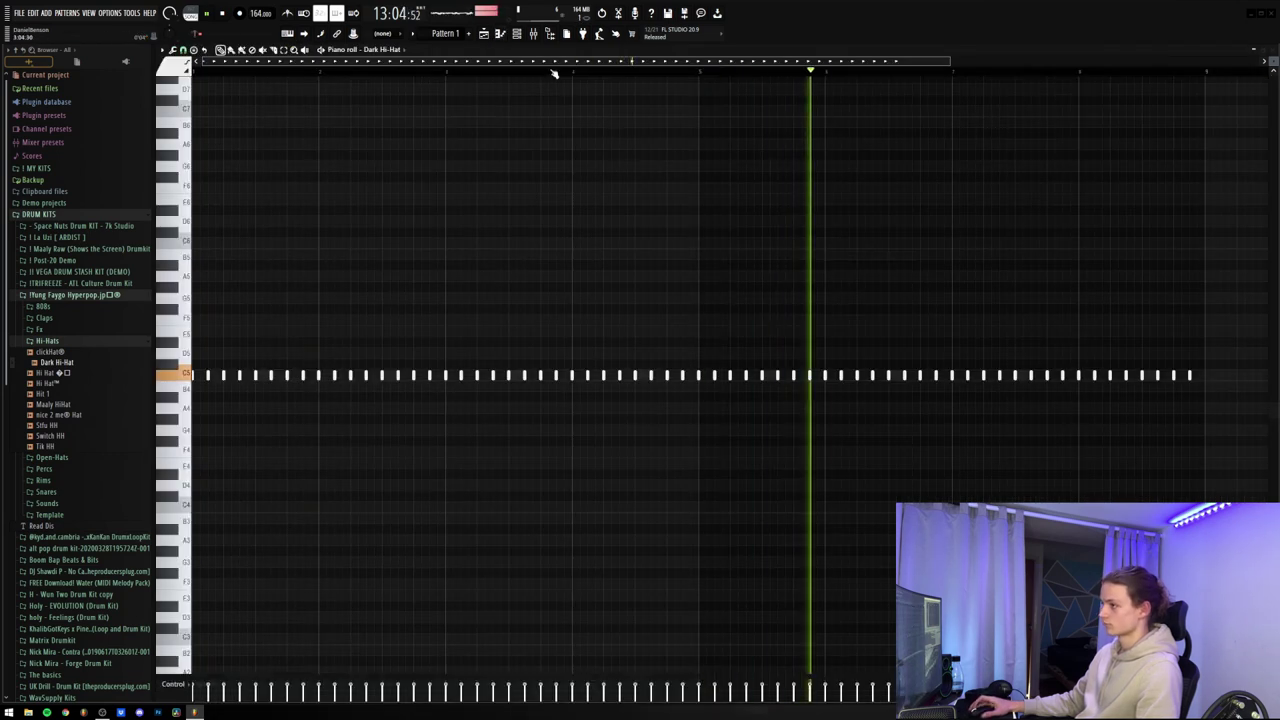
# Add low hi-hat hits at A#3 on beat 4 of bar 1 and at C#4 midway between beats 2 and 3 of bar 2
pyautogui.scroll(-1, 553, 73)
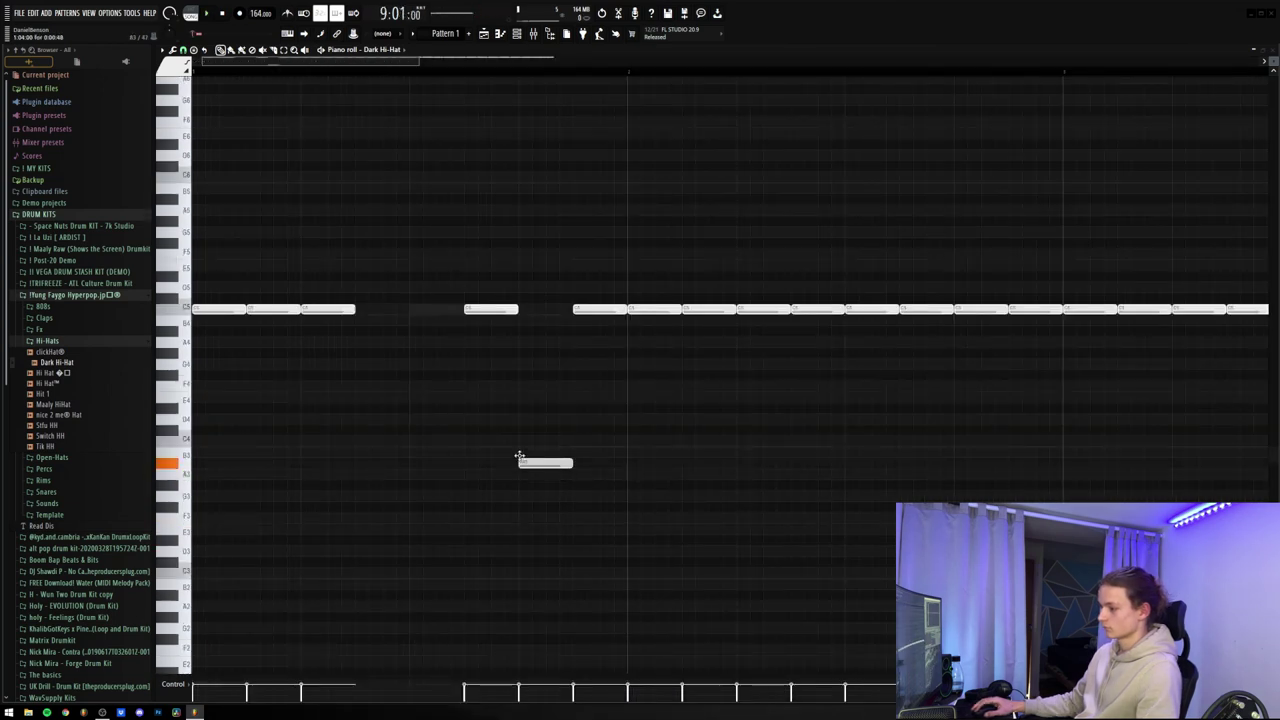
pyautogui.click(550, 461)
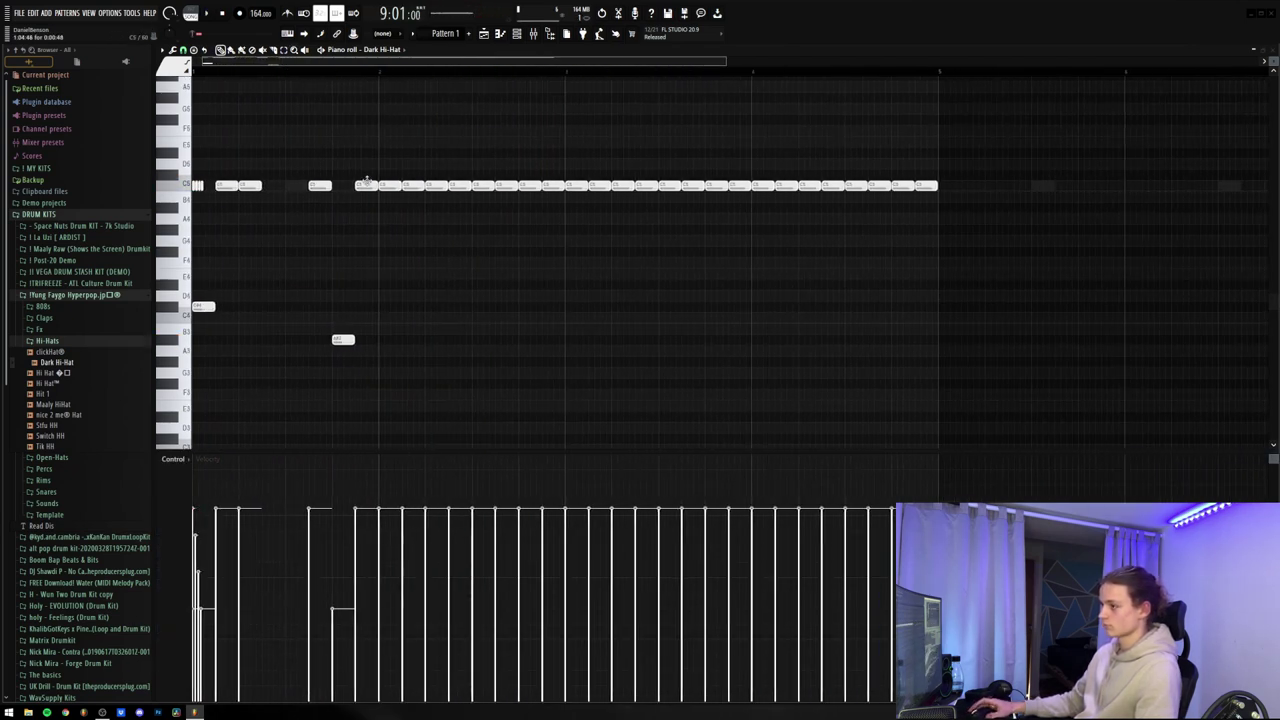
pyautogui.press('space')
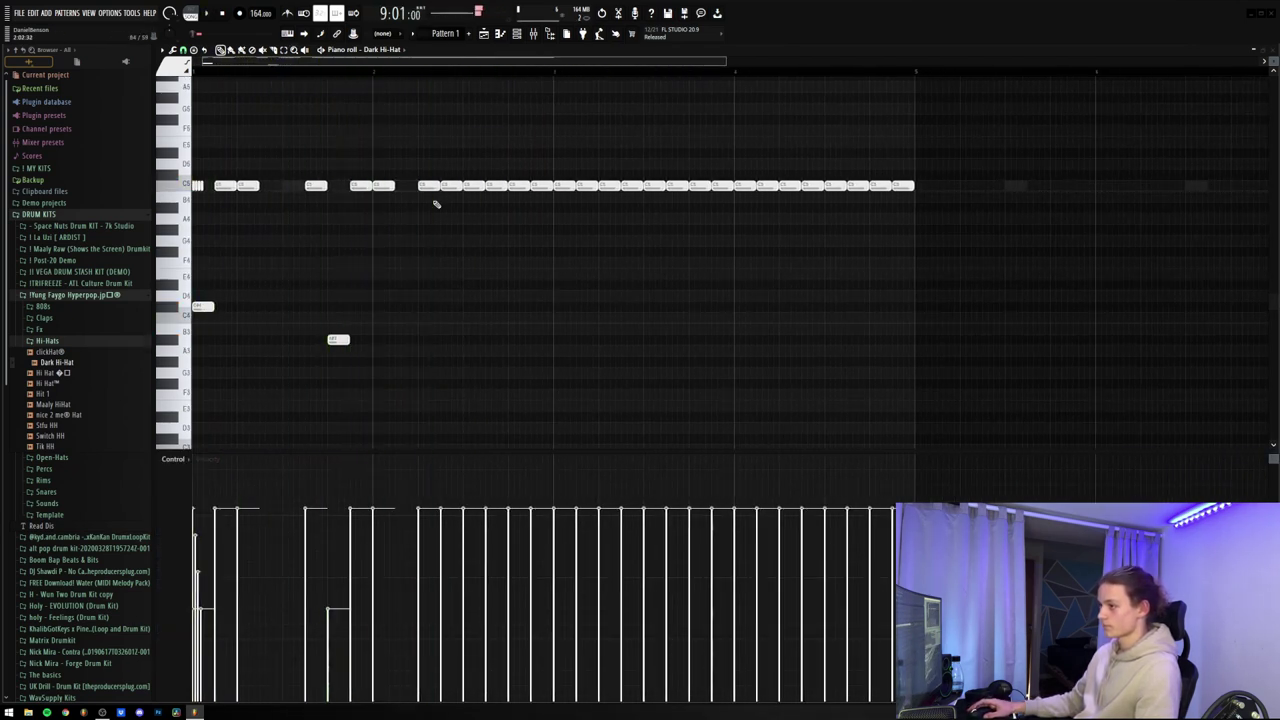
pyautogui.click(449, 307)
pyautogui.press('space')
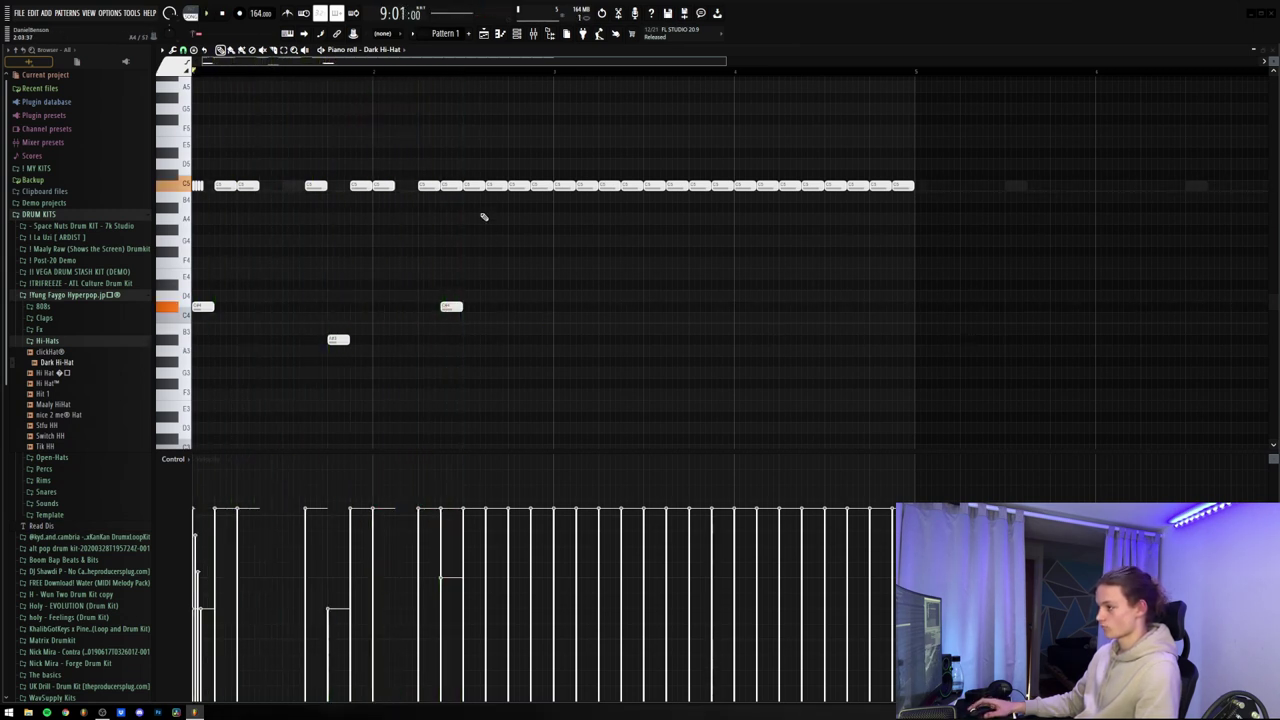
# Remove C5 hi-hat hits from the second half of bar 2 and stack F#4 and A#3 hits on its last eighth
pyautogui.rightClick(492, 185)
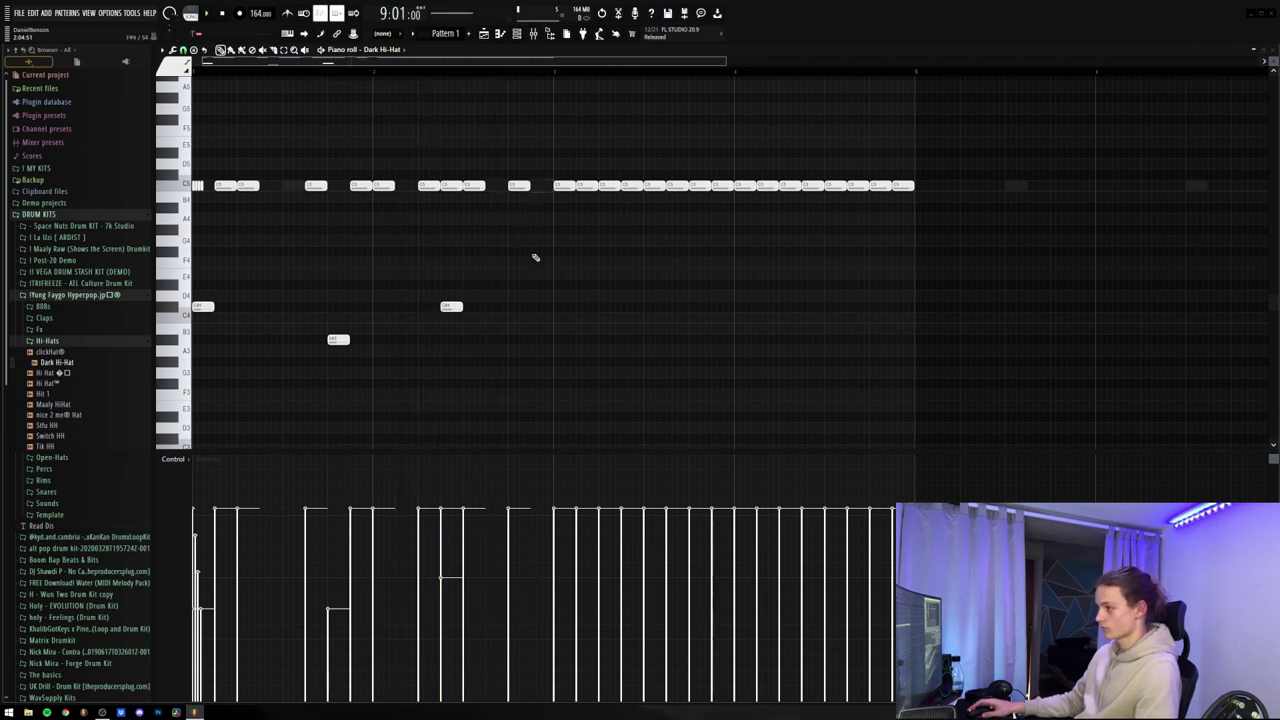
pyautogui.press('space')
pyautogui.click(540, 250)
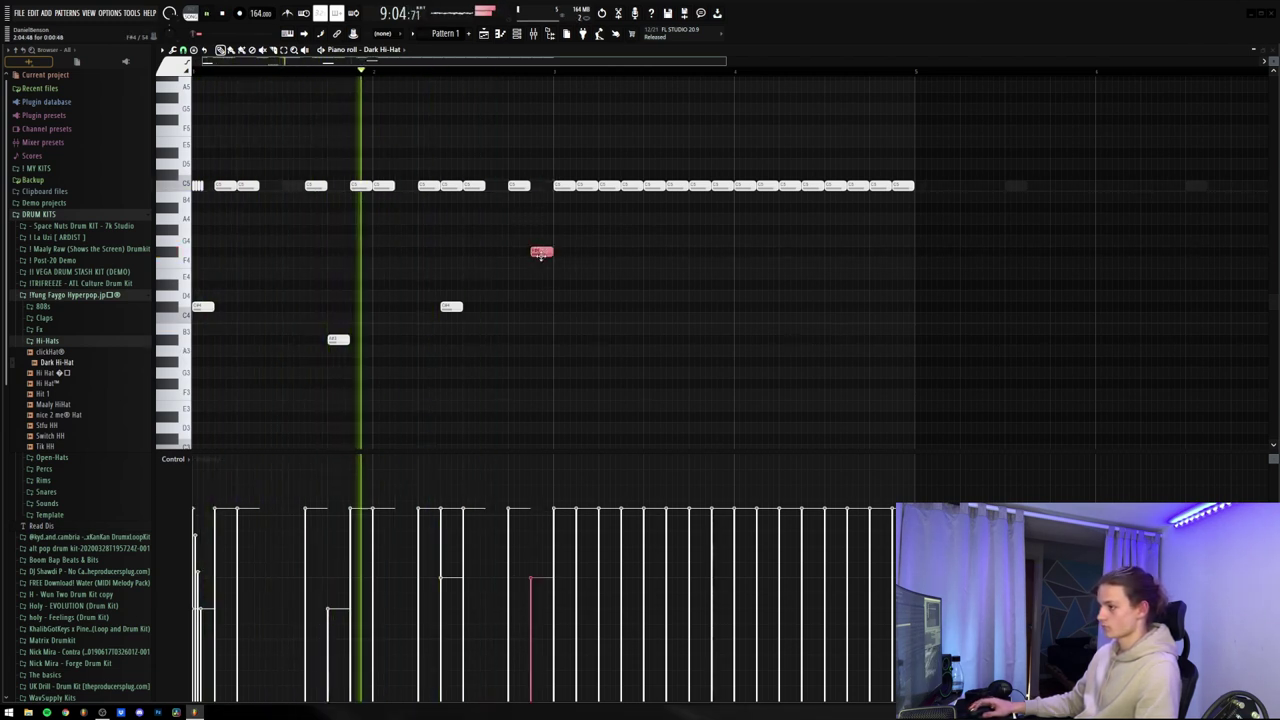
pyautogui.click(535, 340)
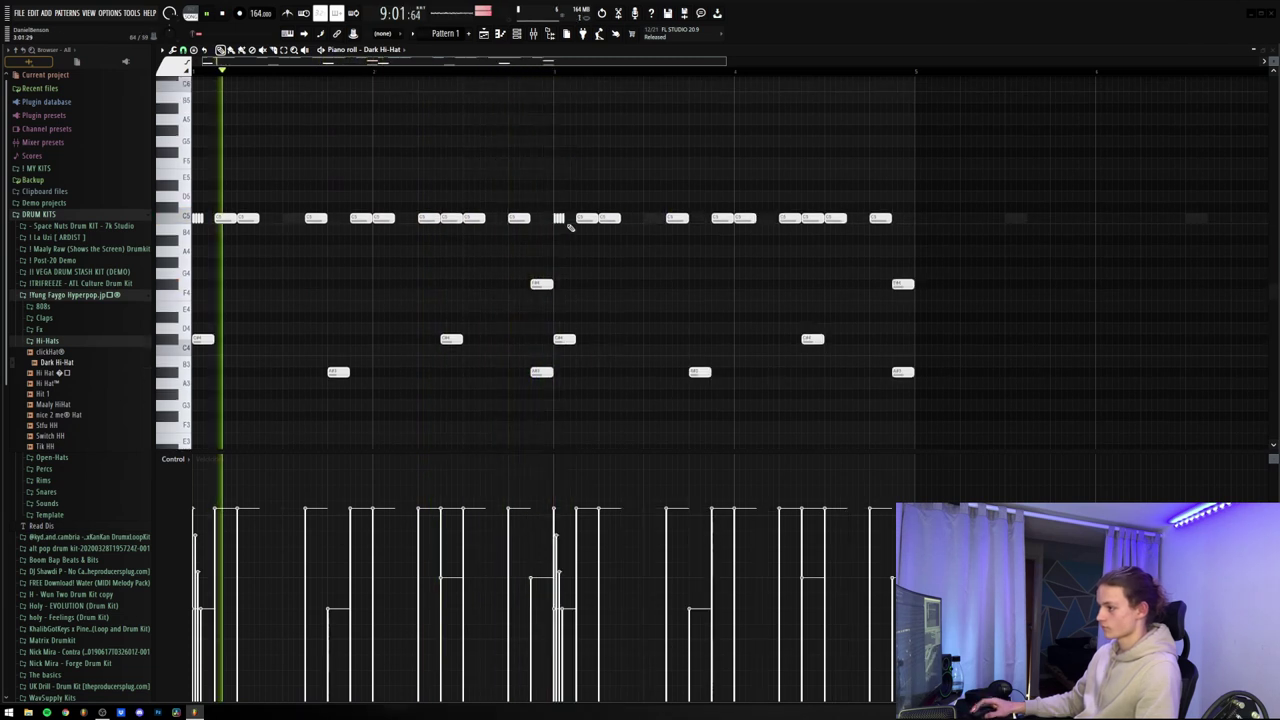
# Replace the fast roll at the start of bar 3 with a single C5 hit and duplicate the four-bar hi-hat pattern
pyautogui.click(564, 218)
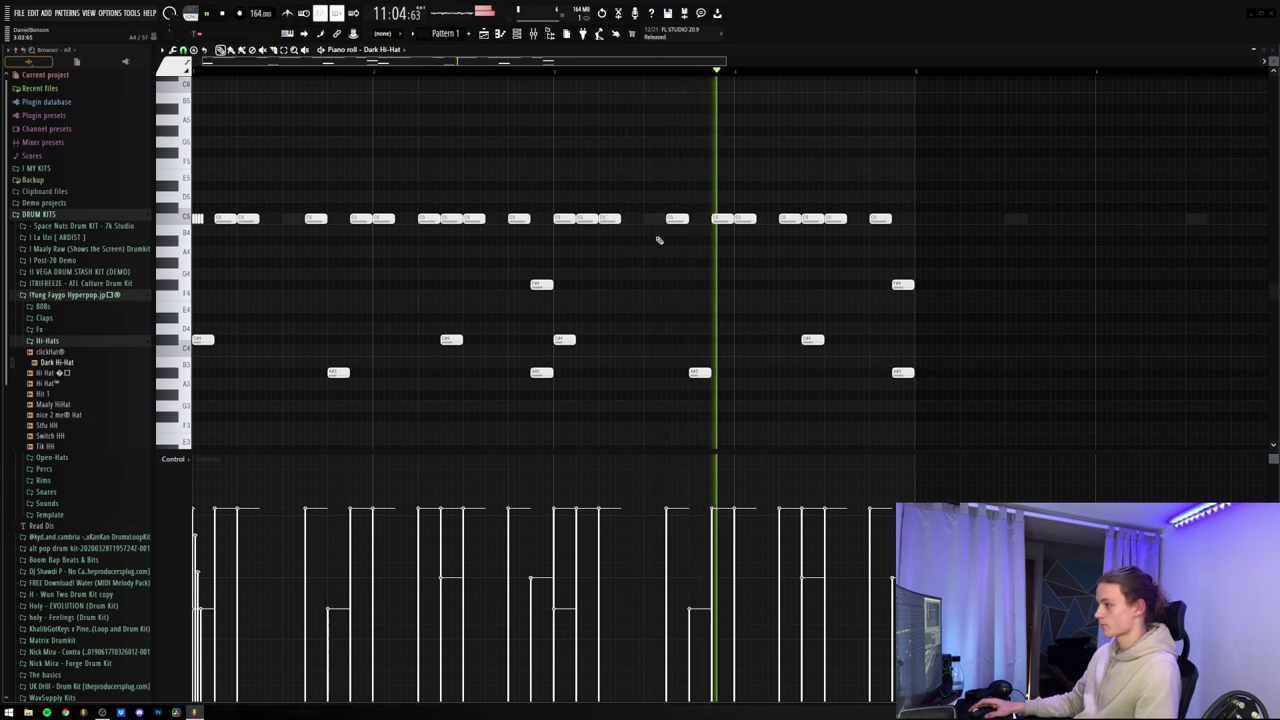
pyautogui.hotkey('ctrl', 'a')
pyautogui.hotkey('ctrl', 'b')
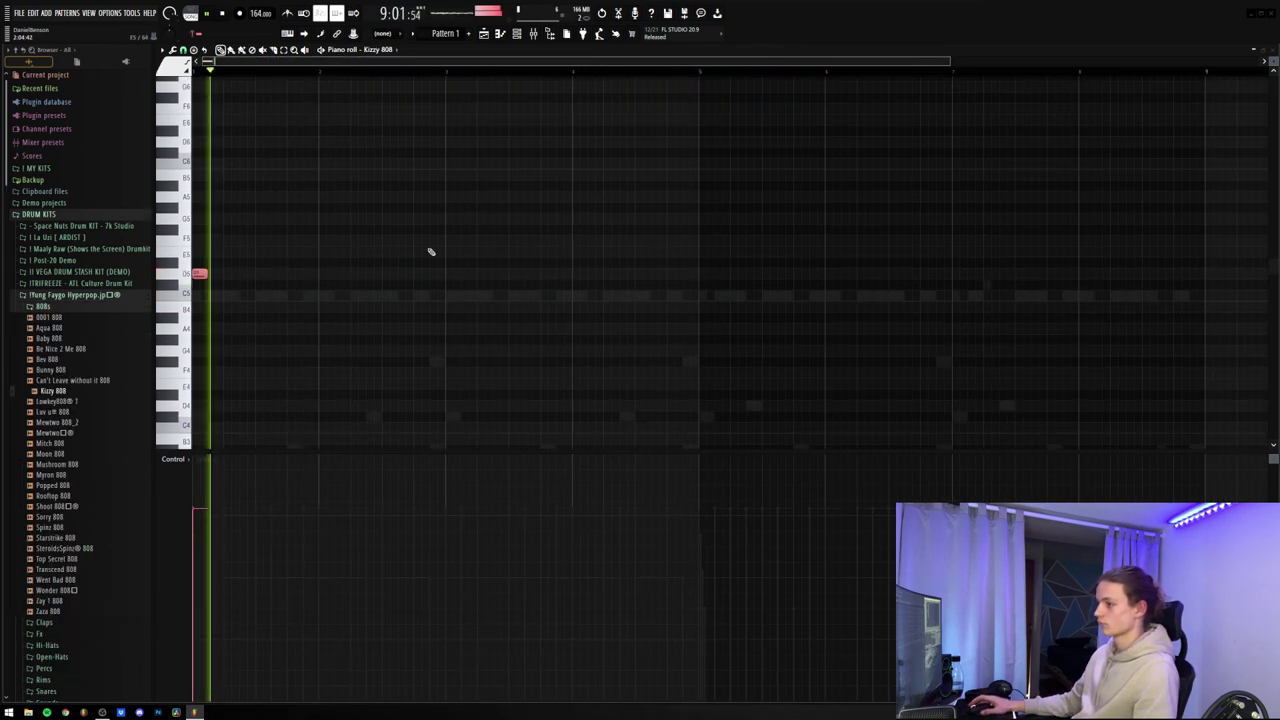
# Place Kizzy 808 notes at D5 on the last eighth of bar 1 and beat 4 of bar 2, and at F#5 starting bar 3
pyautogui.press('space')
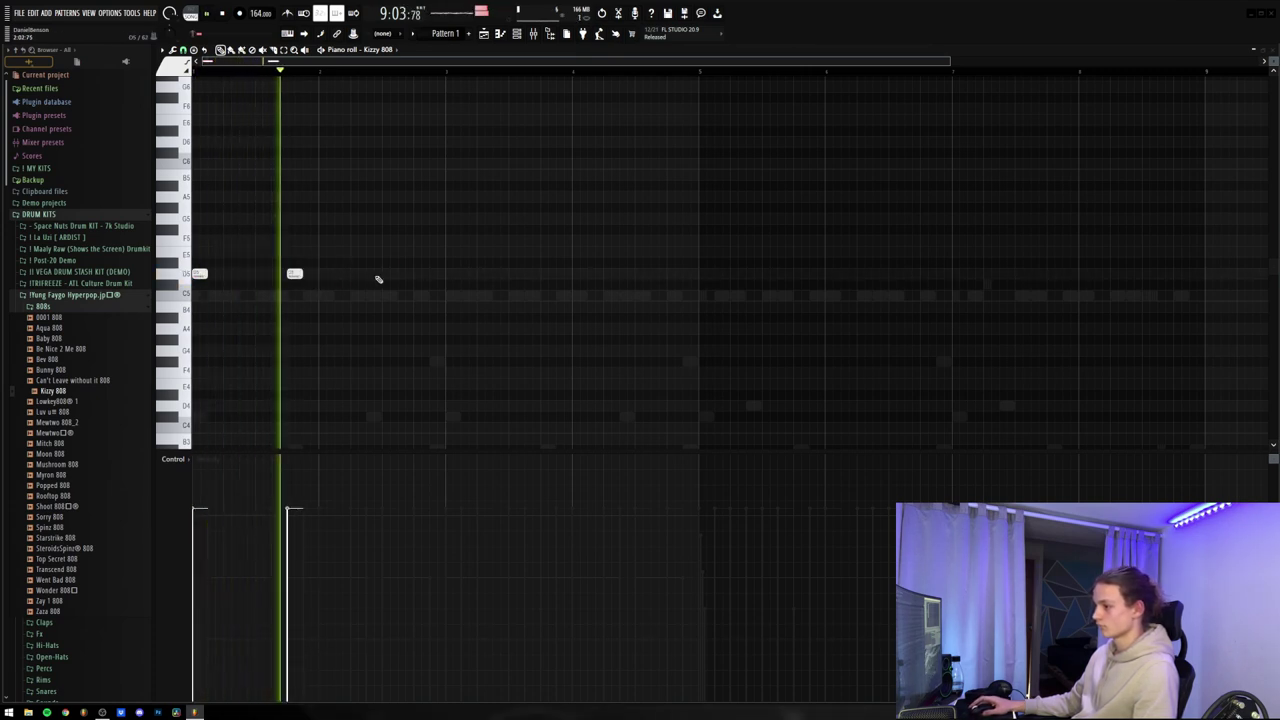
pyautogui.click(309, 273)
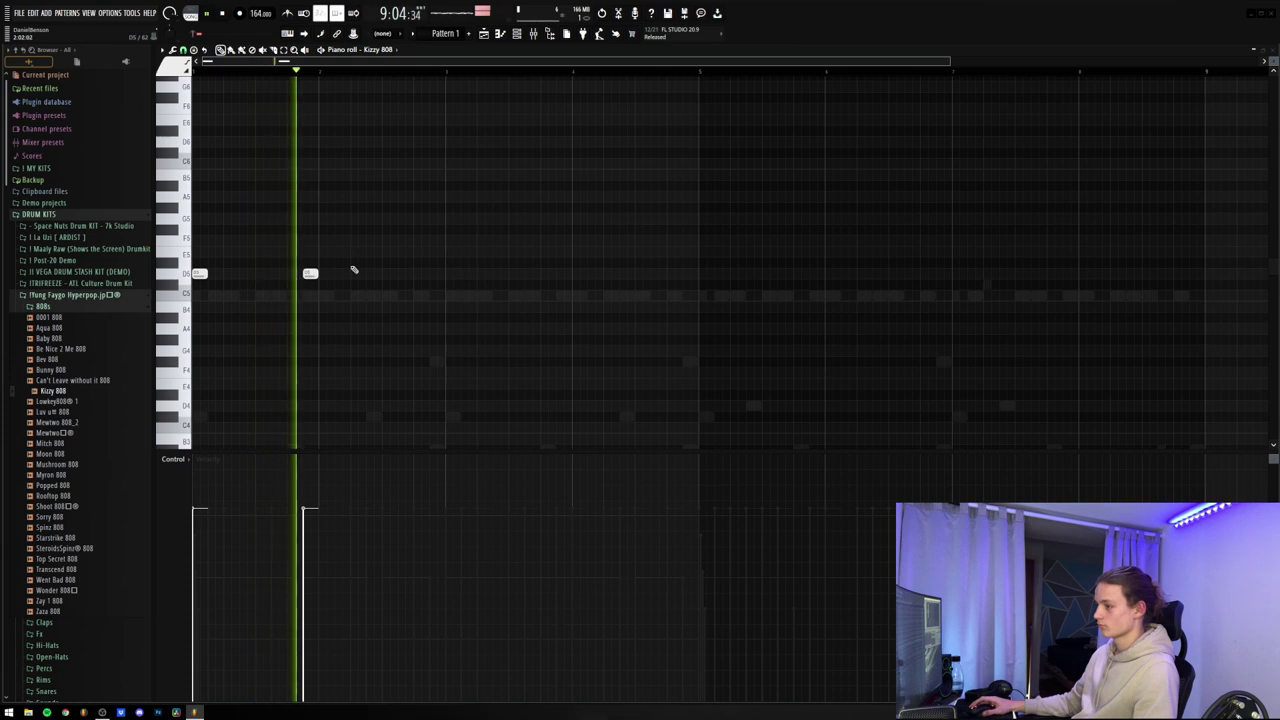
pyautogui.click(357, 273)
pyautogui.click(452, 229)
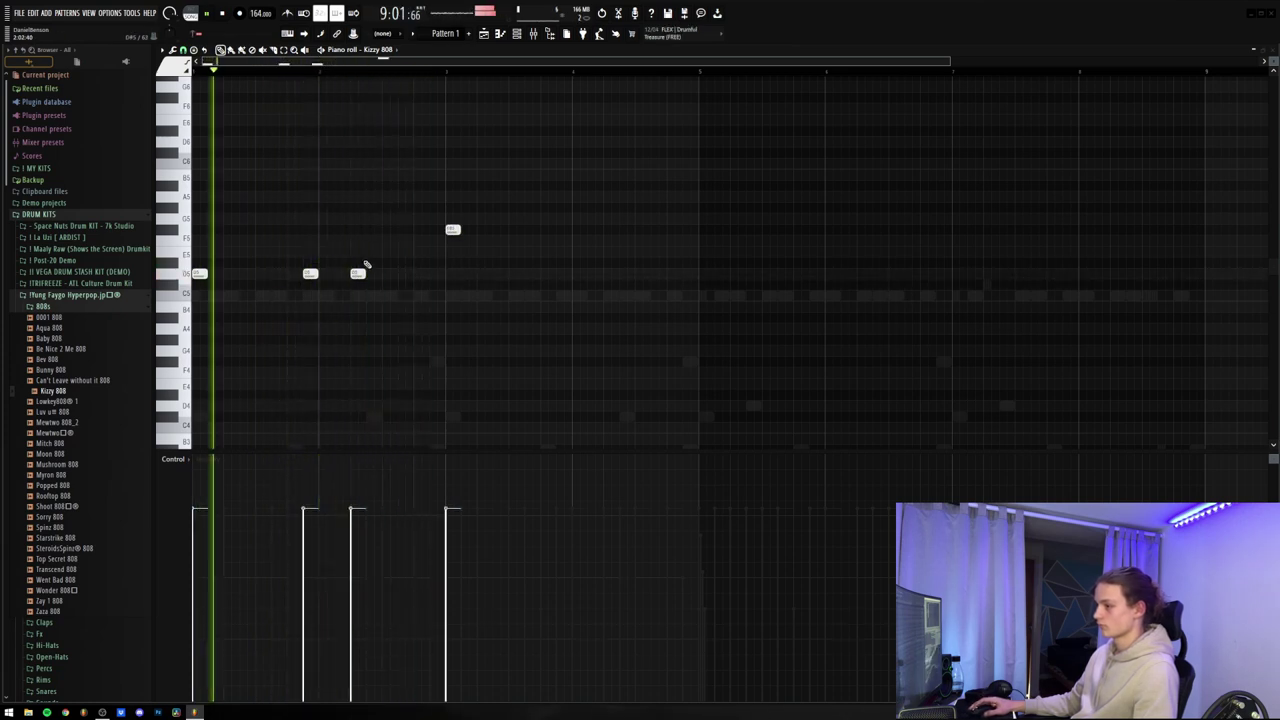
pyautogui.rightClick(357, 273)
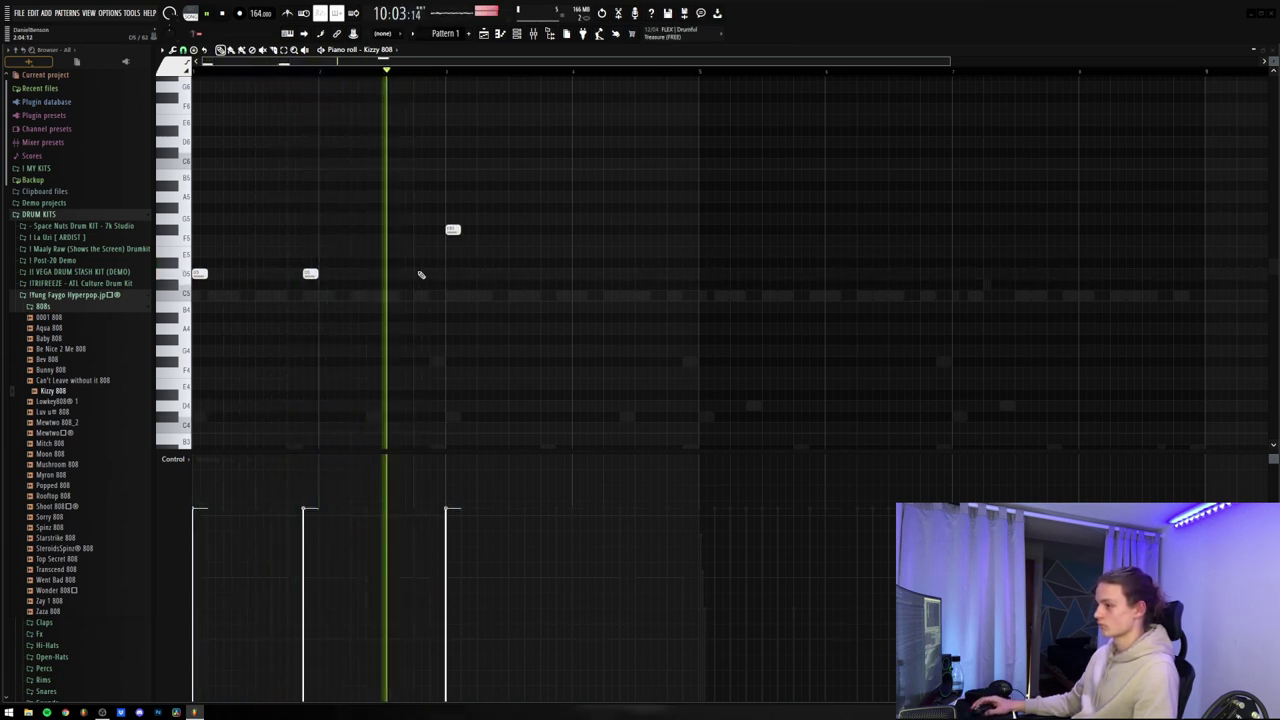
pyautogui.click(418, 273)
# Add Kizzy 808 notes at F#5 on beat 4 of bars 3 and 4, and at G5 on beats 1 and 4 of bar 5
pyautogui.click(547, 229)
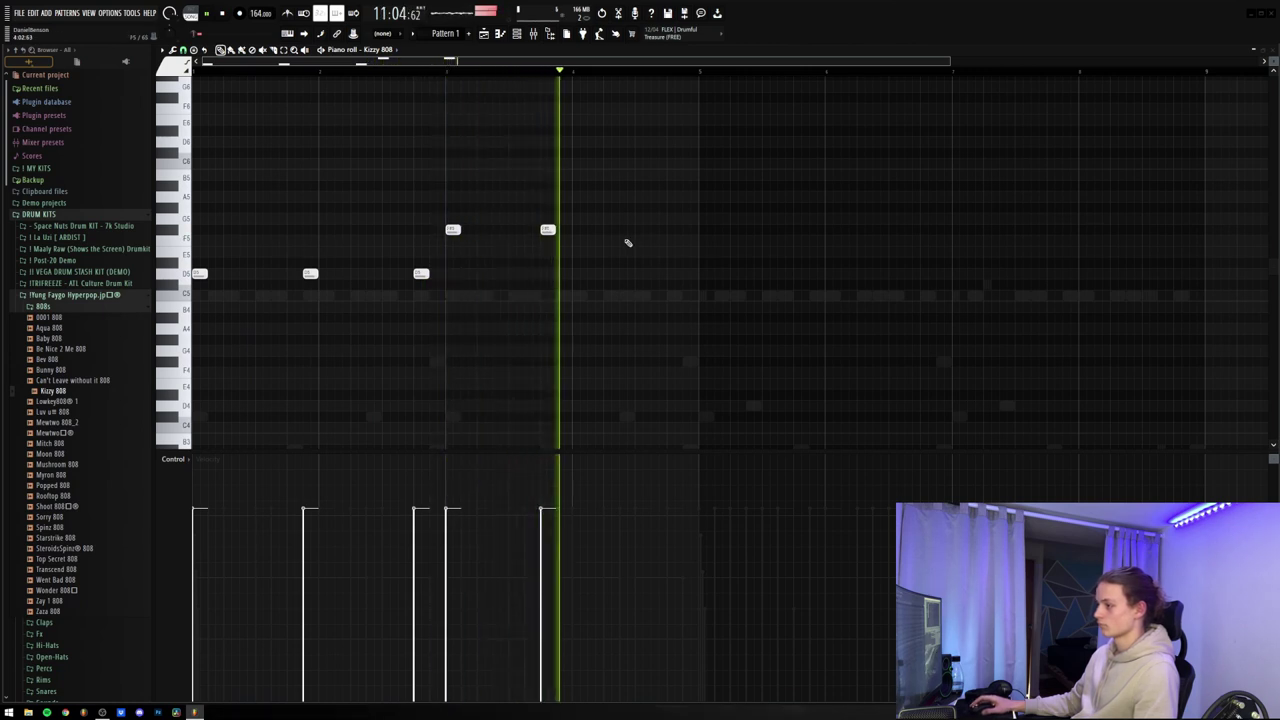
pyautogui.click(674, 229)
pyautogui.click(706, 218)
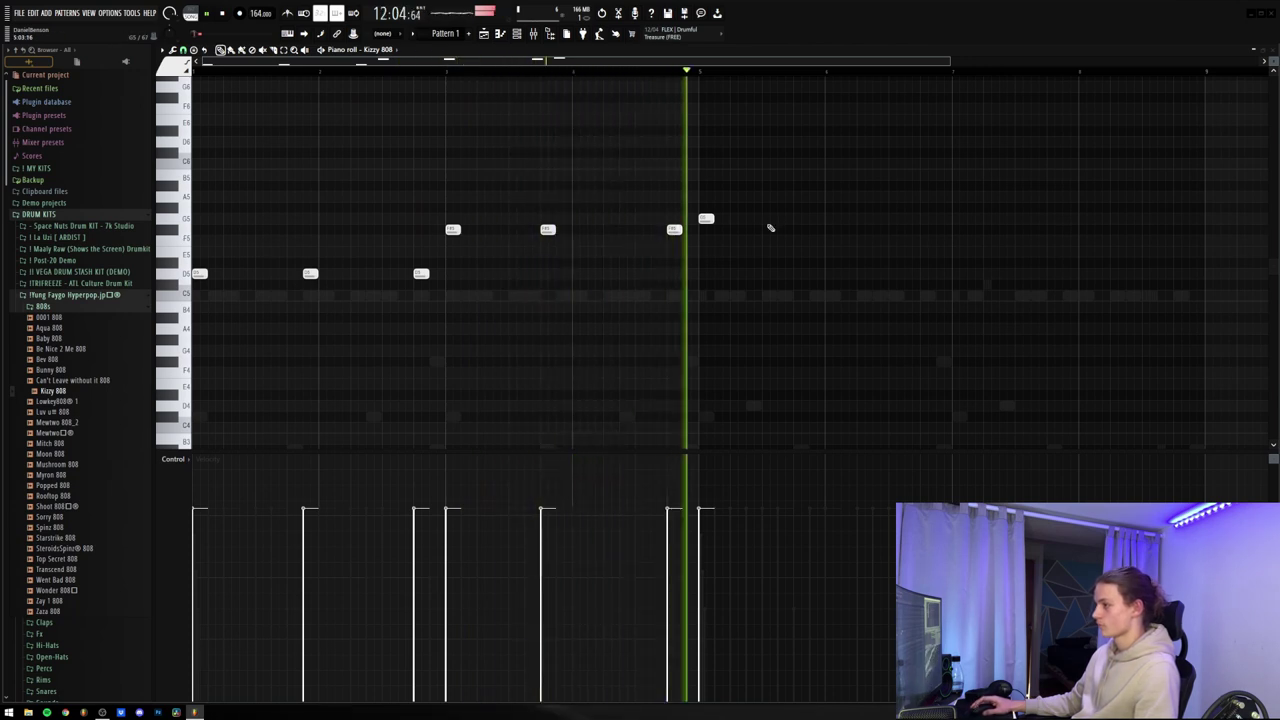
pyautogui.click(801, 218)
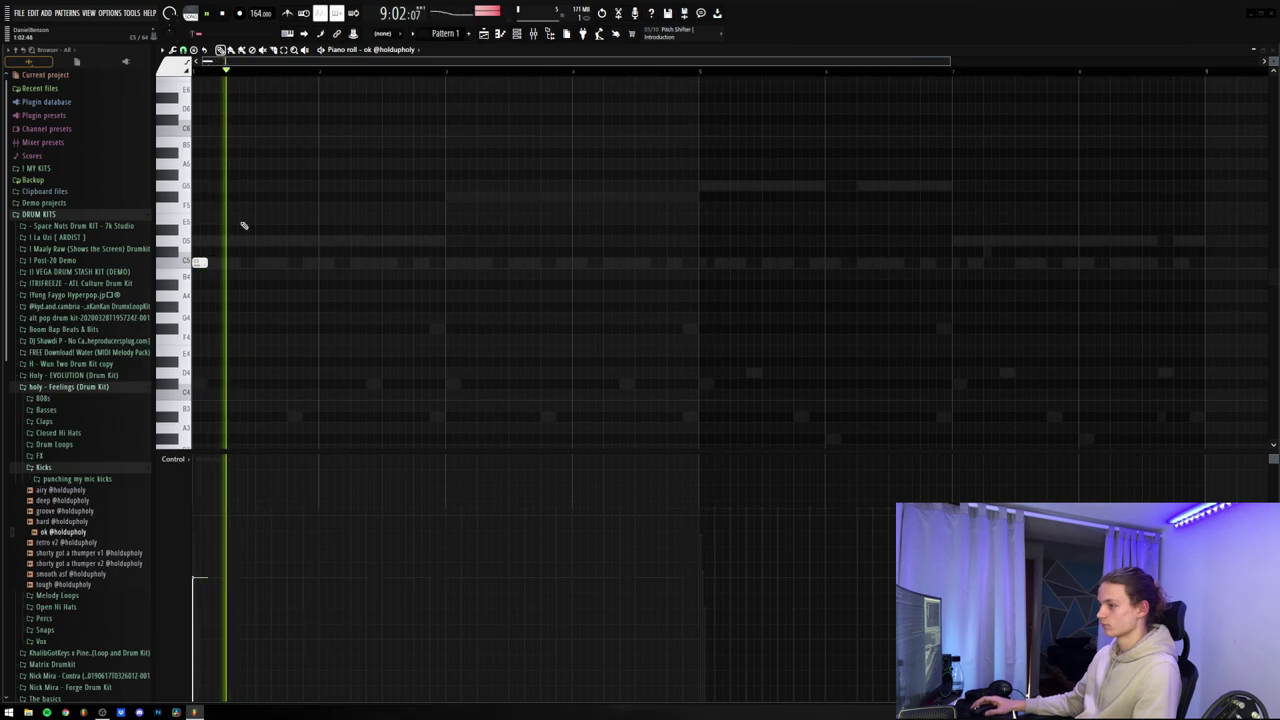
# Place C5 kick hits on beat 4 of bar 2, beat 1 of bar 3, beats 3 and 4 of bar 4, and beat 1 of bar 5
pyautogui.click(421, 262)
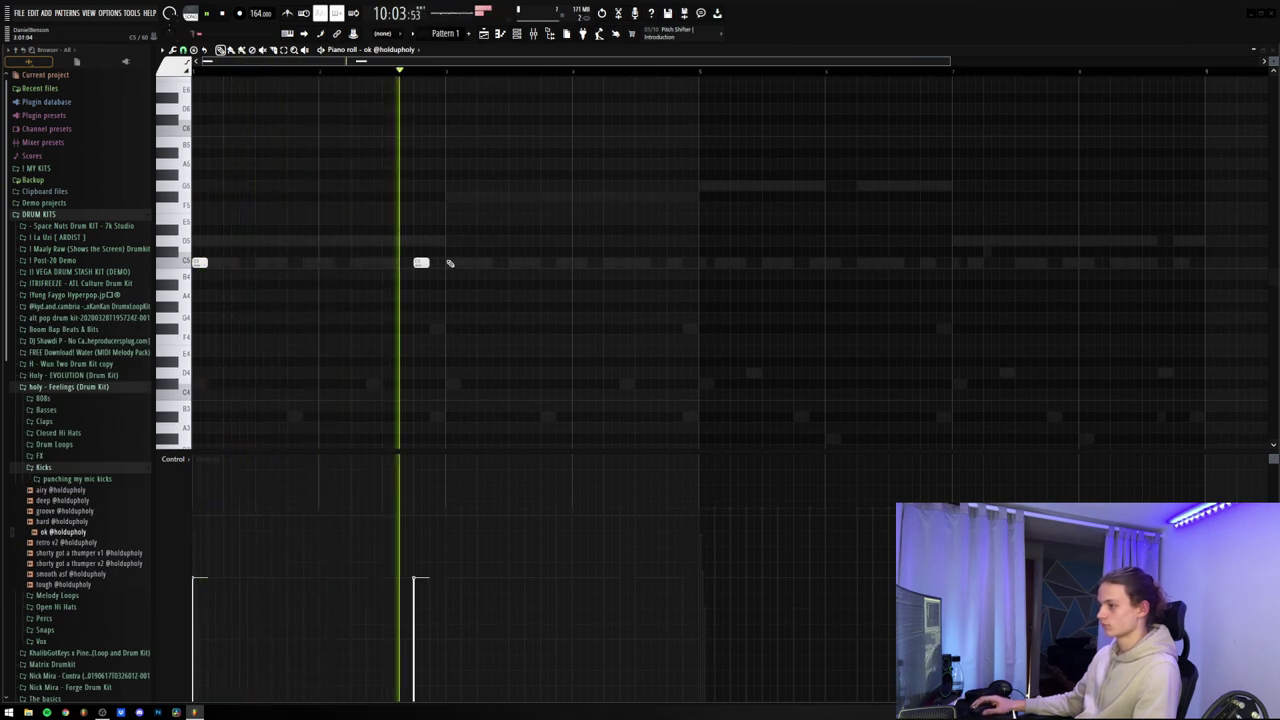
pyautogui.click(451, 262)
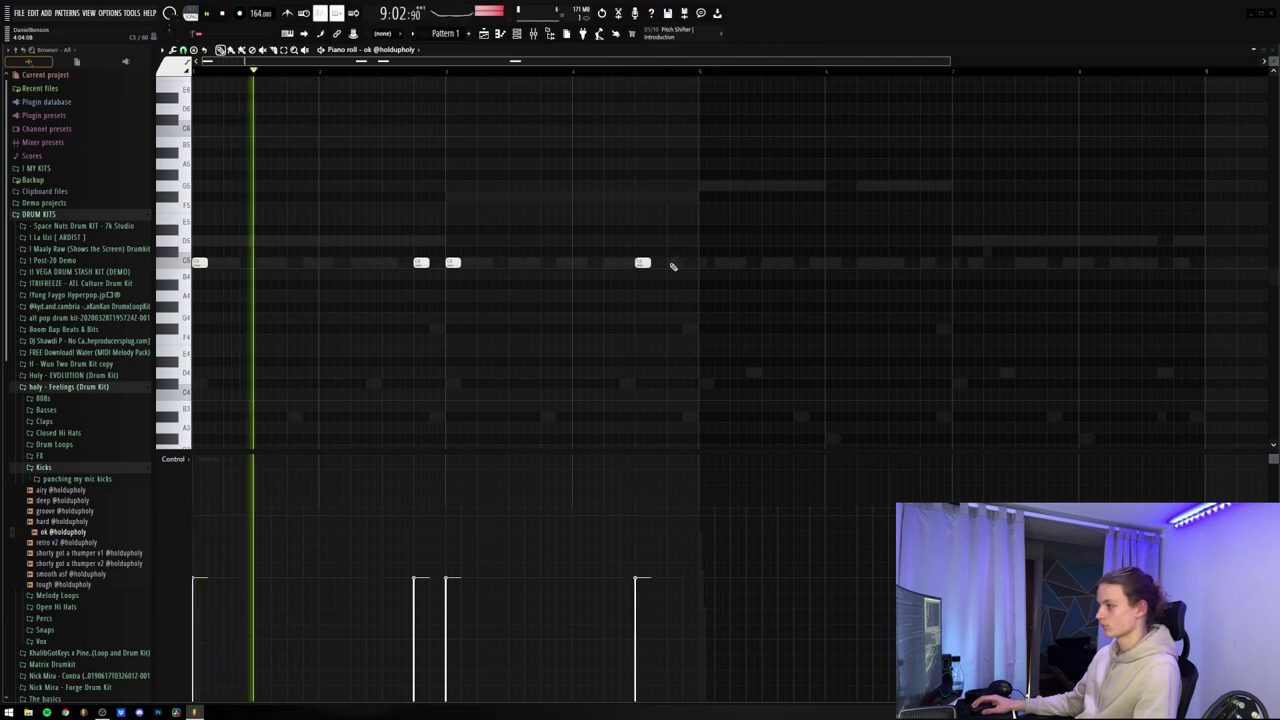
pyautogui.click(673, 263)
pyautogui.click(702, 263)
# Extend the kick notes so each reaches the next one, and delete the kick at the start of bar 5
pyautogui.hotkey('ctrl', 'l')
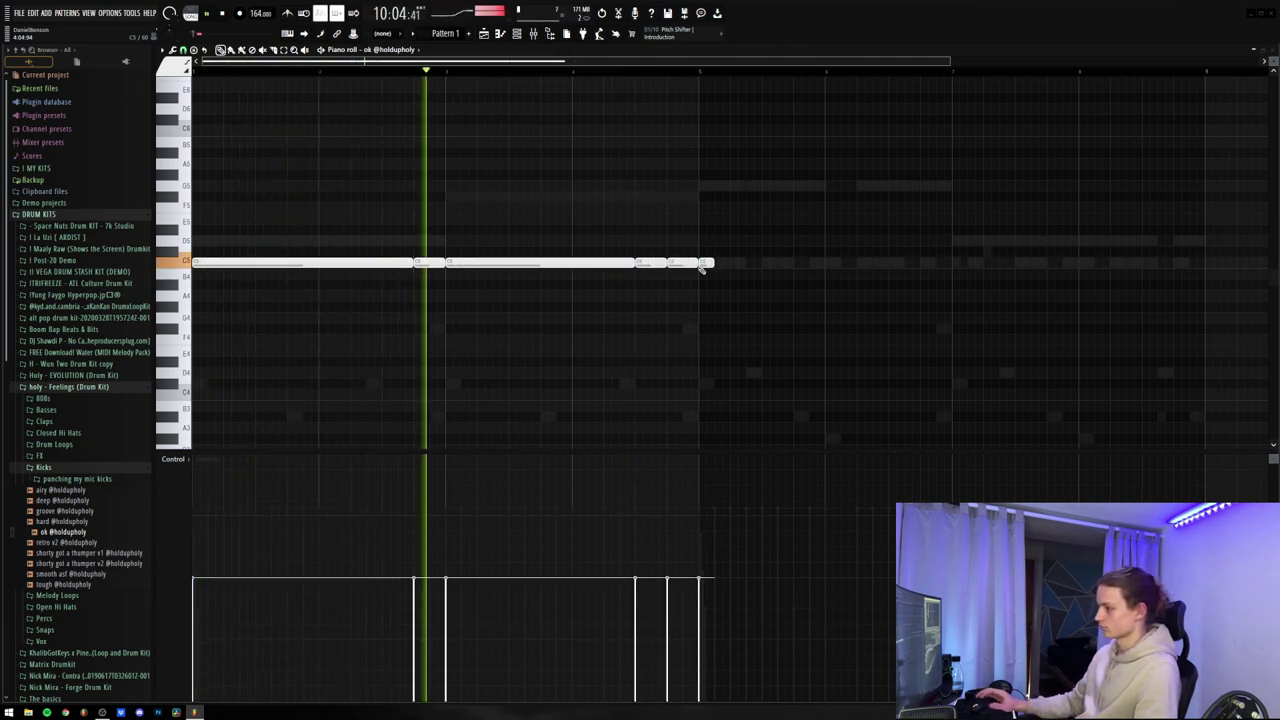
pyautogui.rightClick(704, 264)
pyautogui.scroll(-1, 158, 564)
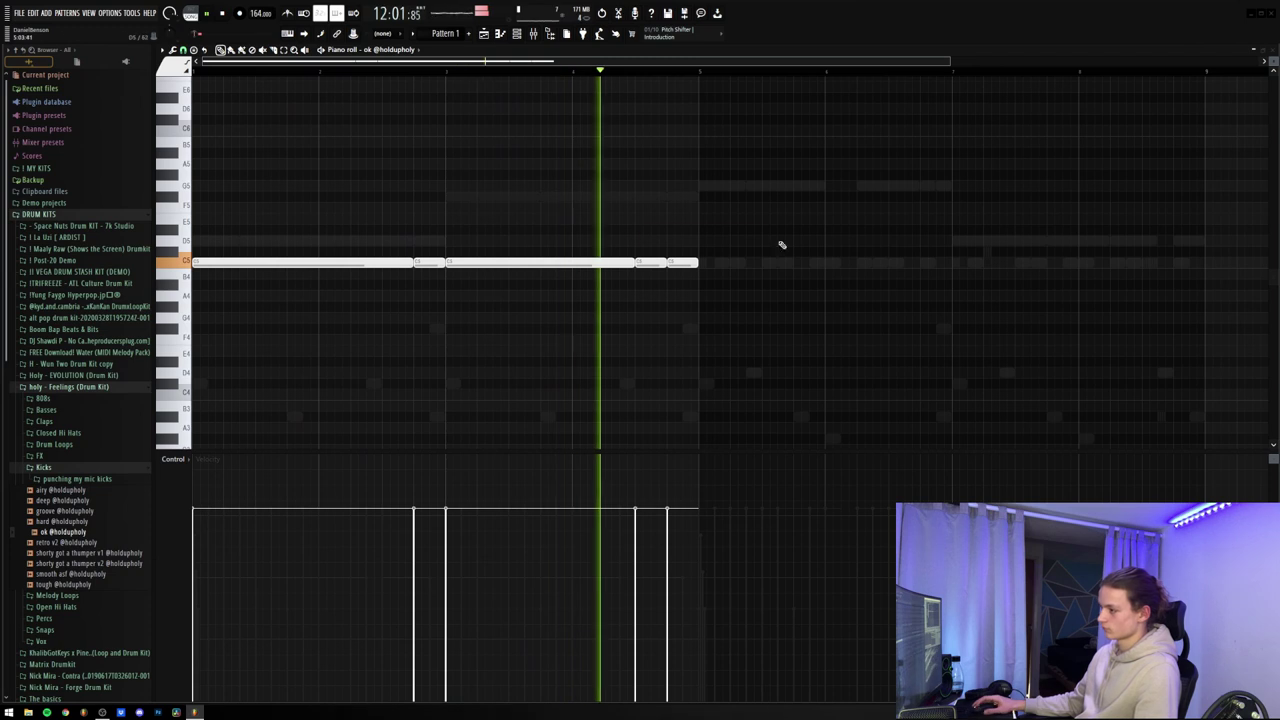
# Duplicate the four-bar kick pattern into bars 5 to 8 and deselect the notes
pyautogui.hotkey('ctrl', 'a')
pyautogui.hotkey('ctrl', 'b')
pyautogui.click(628, 236)
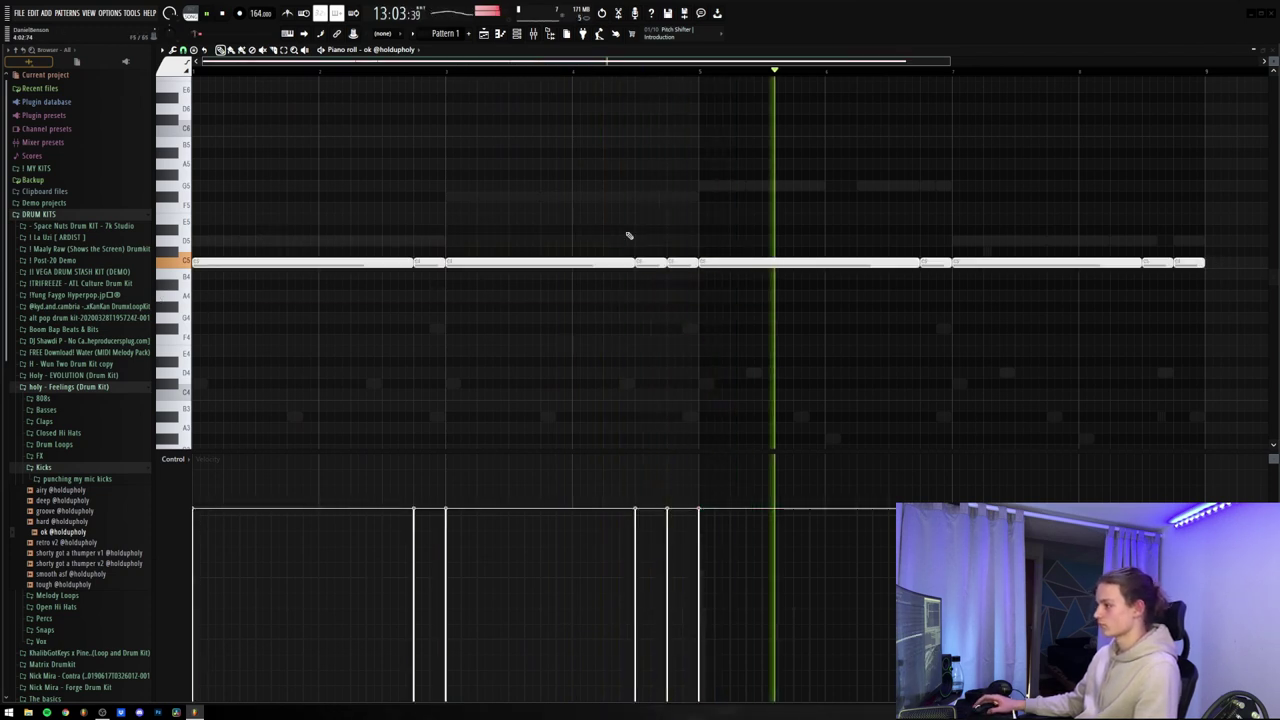
# Bring up the channel rack and add a C5 hit for Open Hat [ Ban ] on beat 4 of bar 1
pyautogui.keyDown('ctrl'); pyautogui.scroll(-2, 602, 120); pyautogui.keyUp('ctrl')
pyautogui.scroll(3, 610, 170)
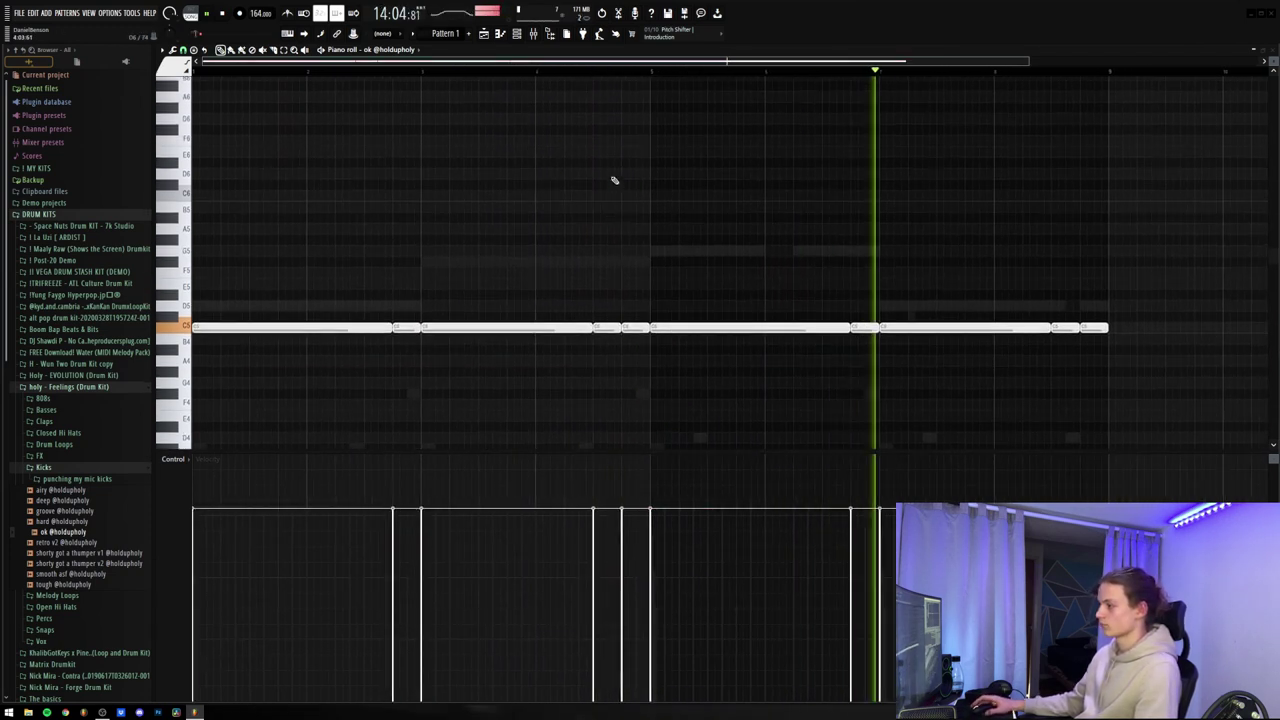
pyautogui.click(517, 34)
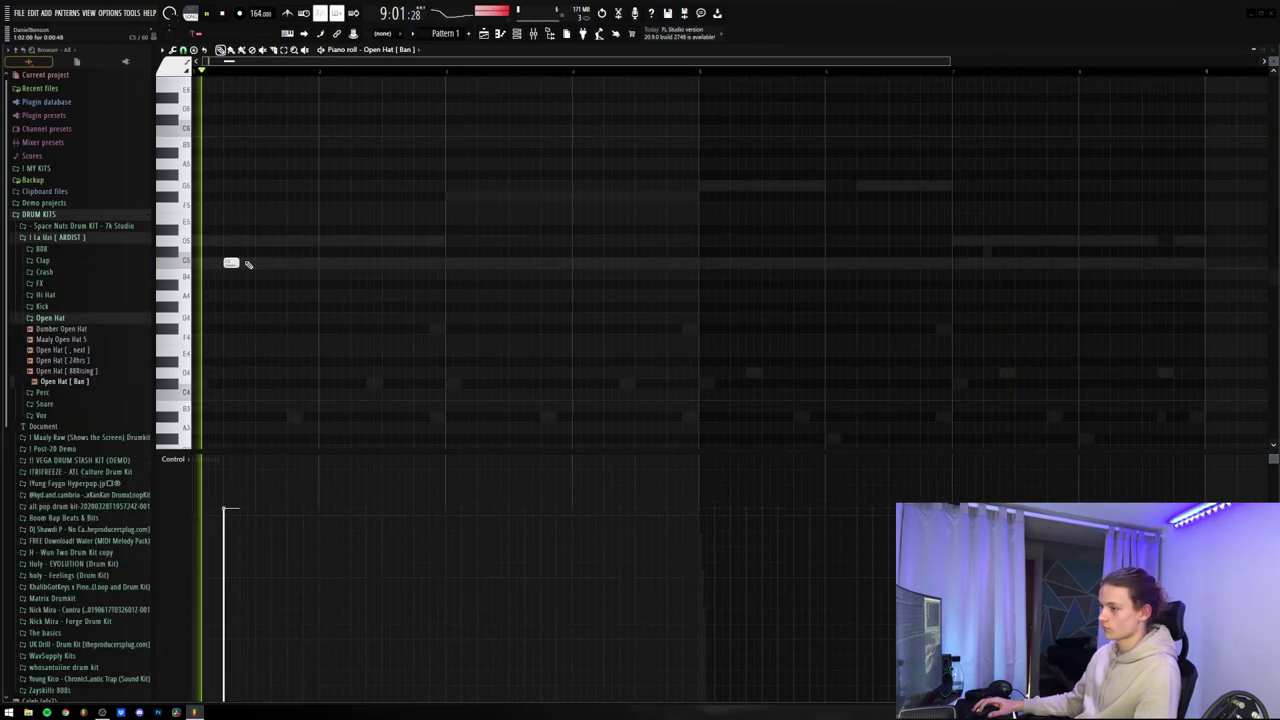
pyautogui.click(293, 263)
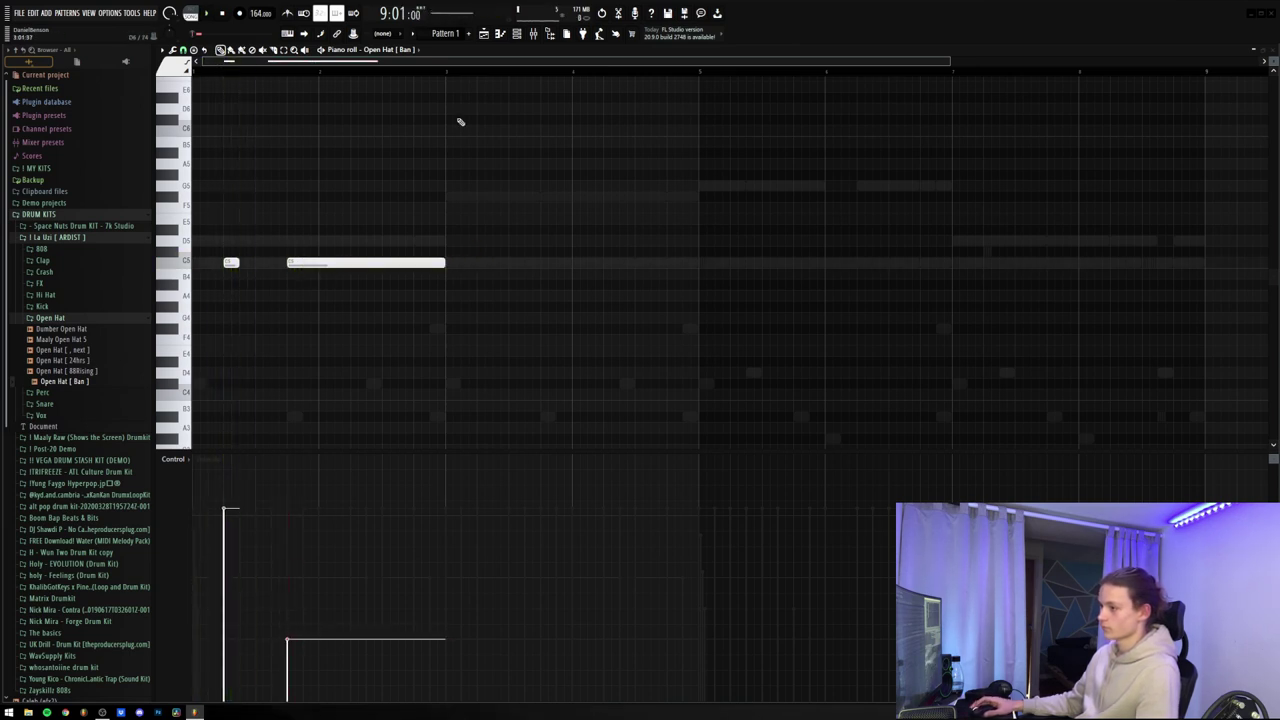
# Duplicate the two-bar open hat pattern until it fills bars 1 to 8, and delete any surplus notes past the end
pyautogui.hotkey('ctrl', 'b')
pyautogui.press('space')
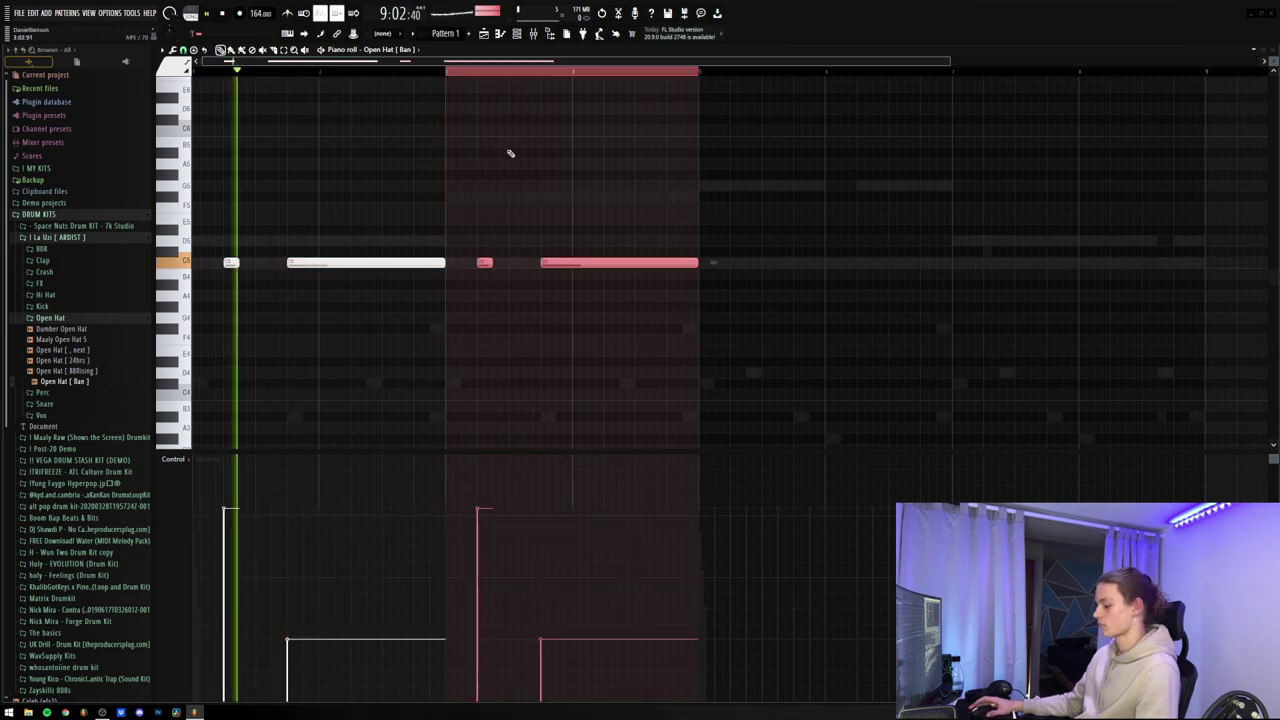
pyautogui.hotkey('ctrl', 'b')
pyautogui.moveTo(692, 73); pyautogui.dragTo(198, 75)
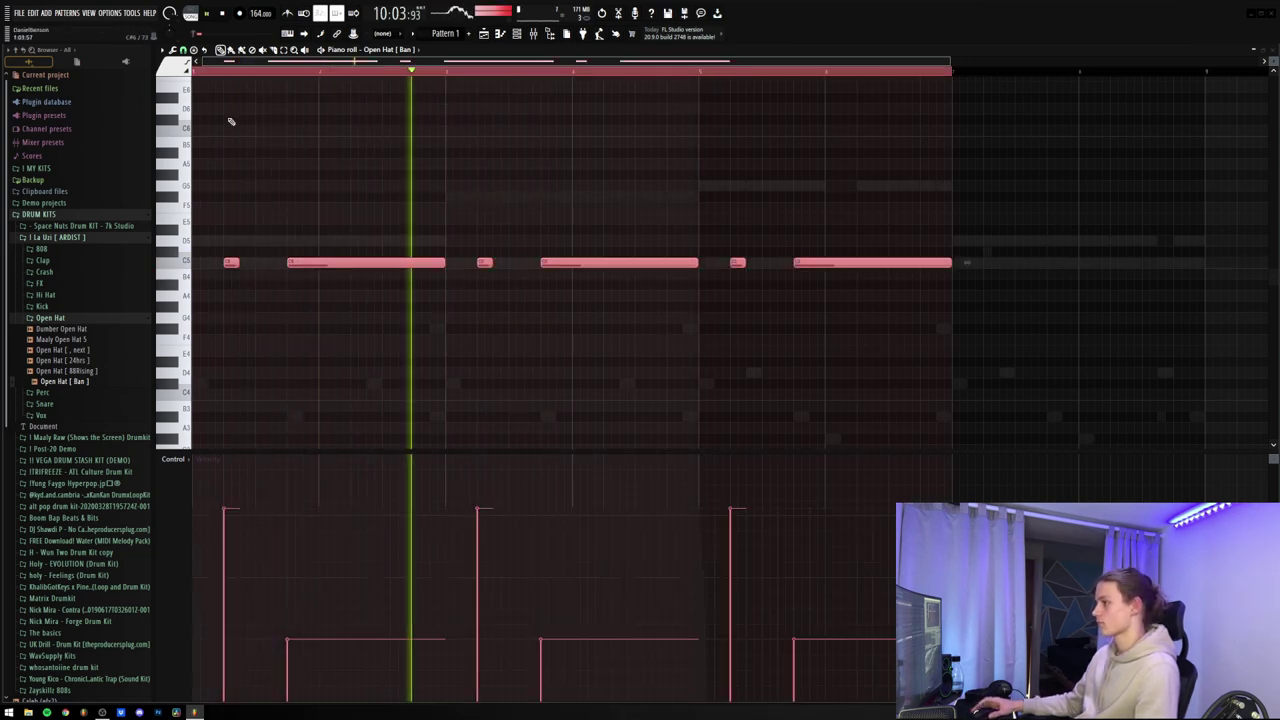
pyautogui.hotkey('ctrl', 'b')
pyautogui.moveTo(1131, 194); pyautogui.dragTo(697, 312)
pyautogui.press('Delete')
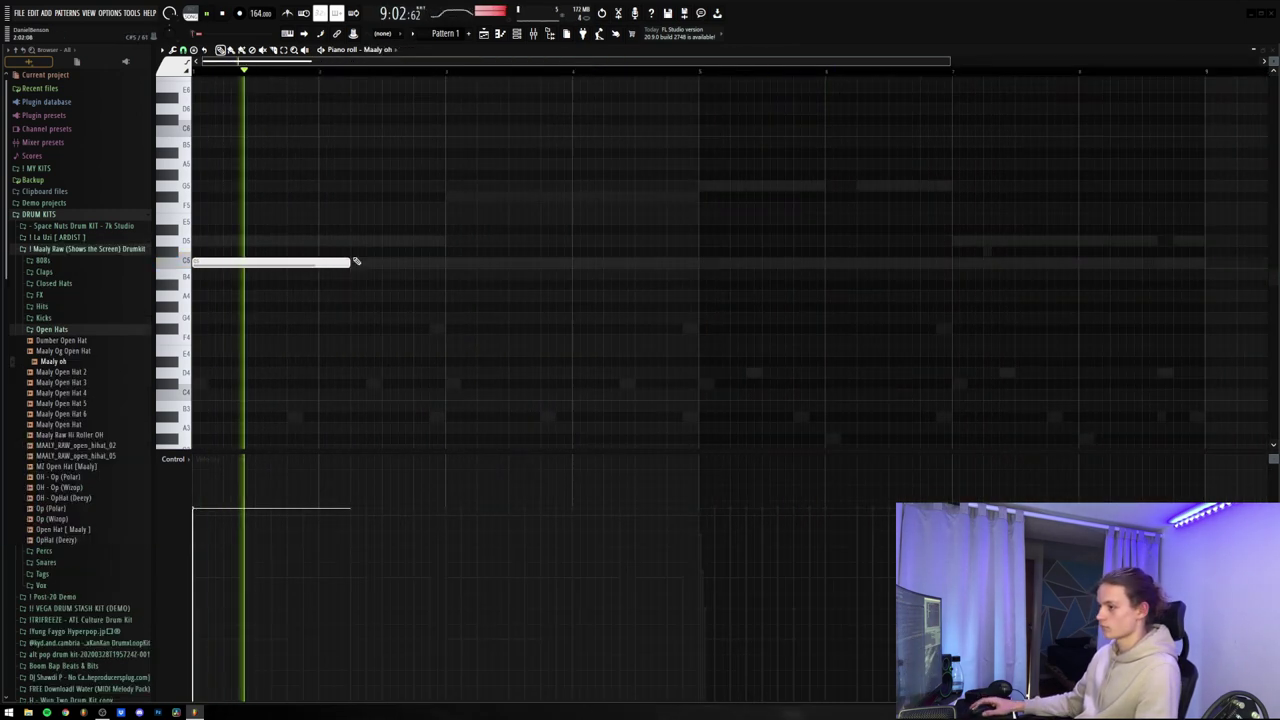
# Shorten the C5 Maaly oh note at the start of bar 1 to half a beat and place a matching hit at the start of bar 5
pyautogui.moveTo(356, 262); pyautogui.dragTo(206, 262)
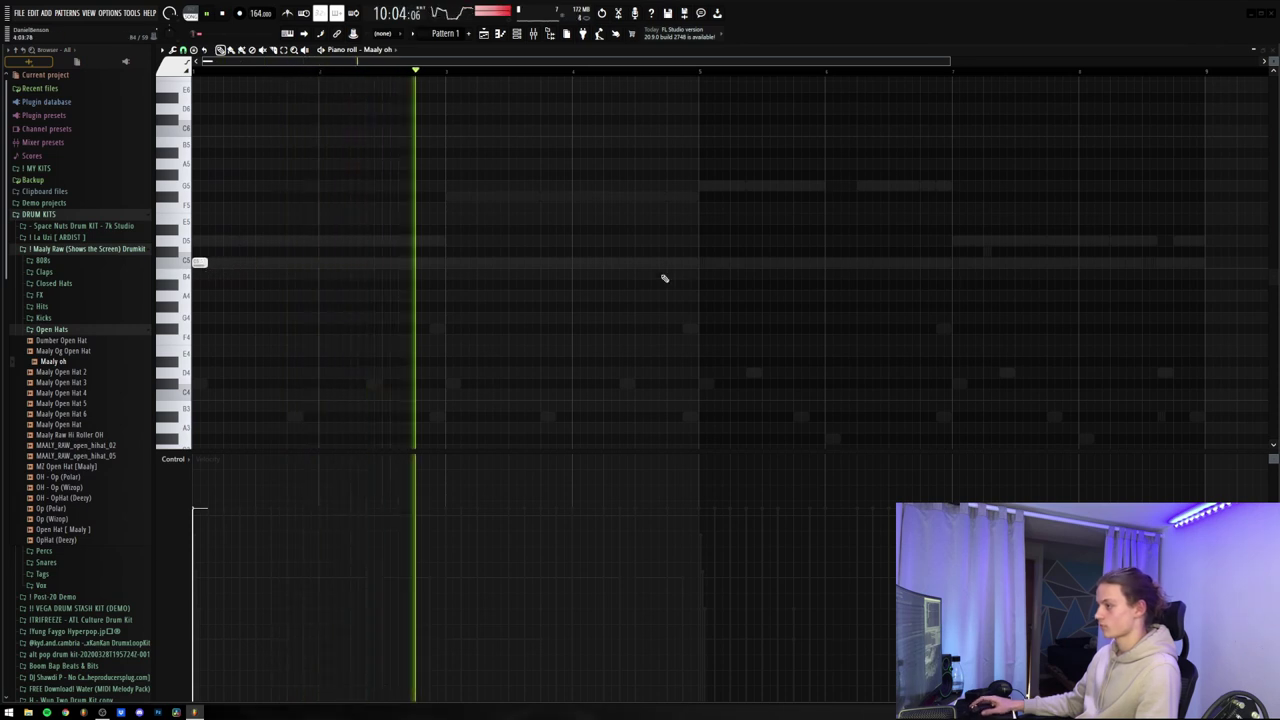
pyautogui.click(701, 263)
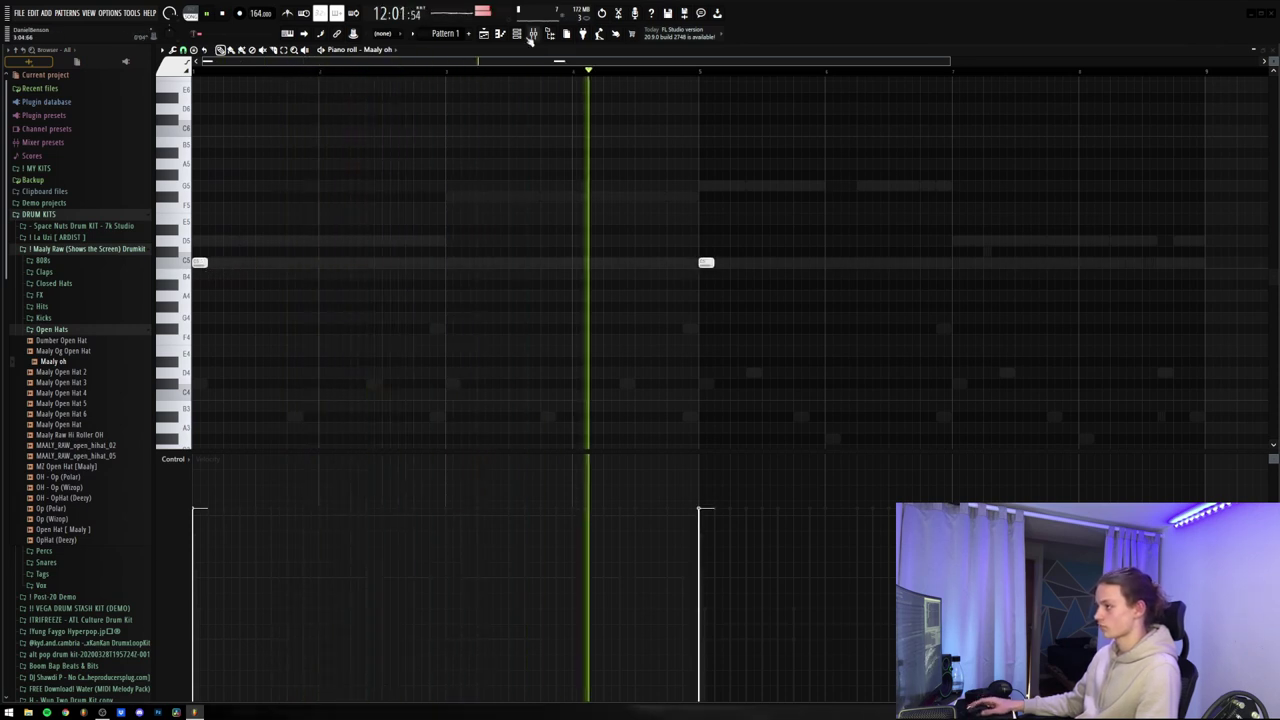
# Bring up the notes of Maaly Open Hat 5 and transpose its whole pattern down an octave to C4
pyautogui.press('F6')
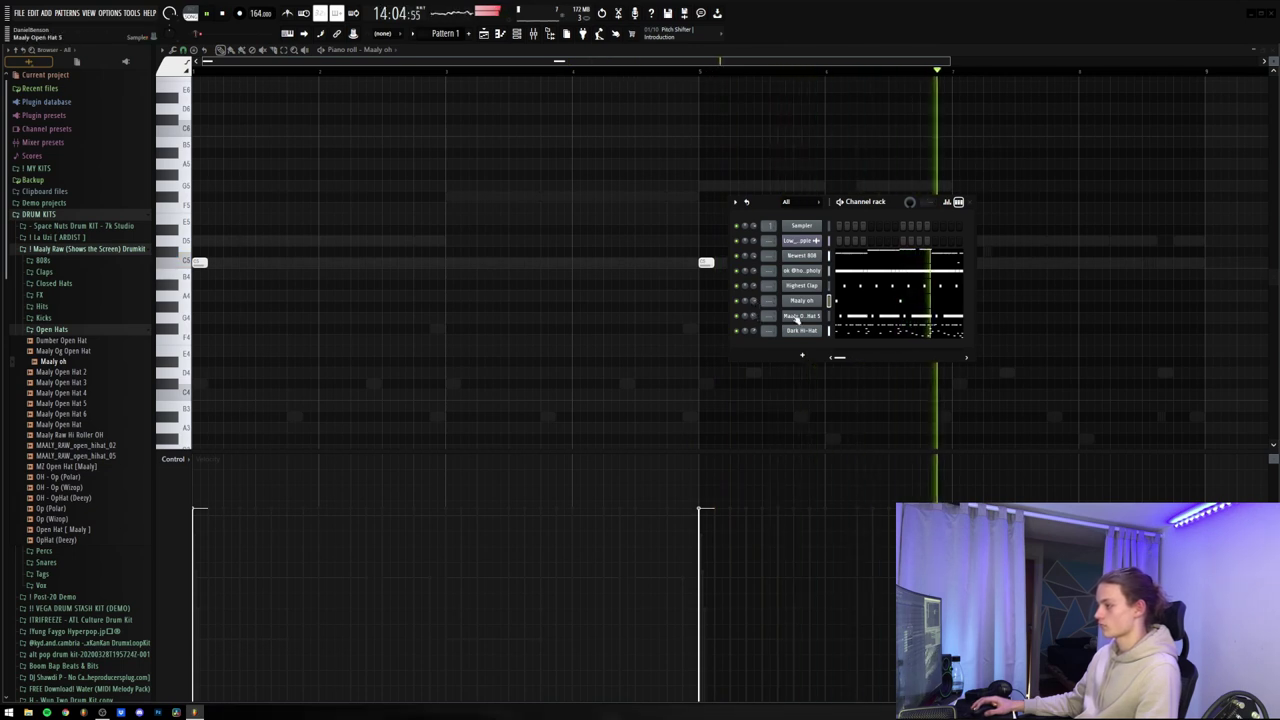
pyautogui.rightClick(830, 312)
pyautogui.click(866, 318)
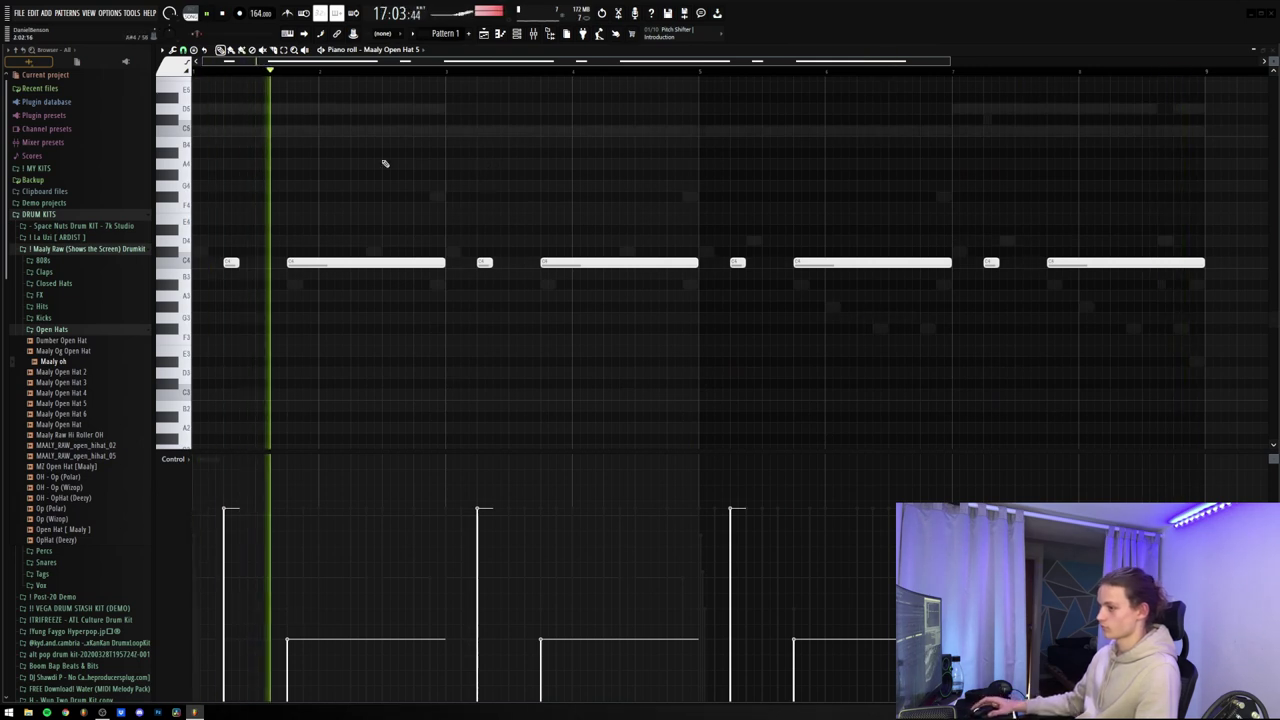
# Place C5 bounce- snare hits at beats 1.5, 3 (softer) and 4.5 of bar 1, and at beats 1.5 and 4 (softer) of bar 4
pyautogui.click(519, 34)
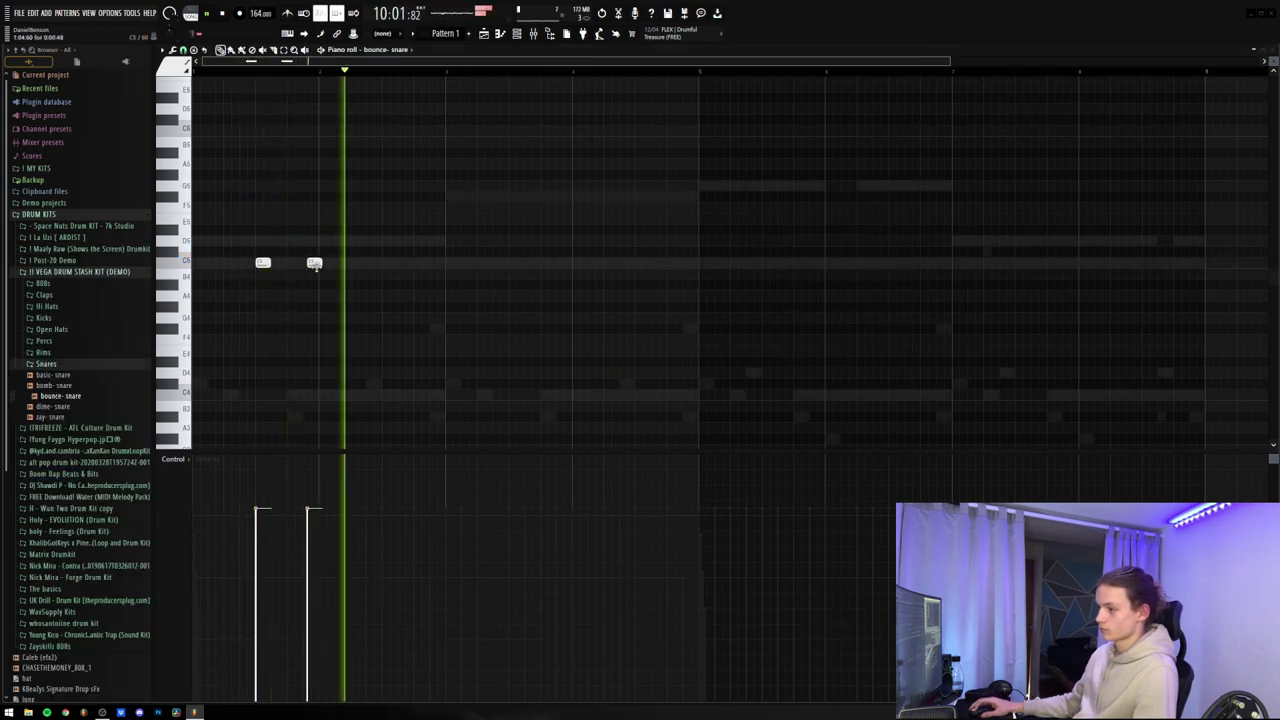
pyautogui.click(215, 262)
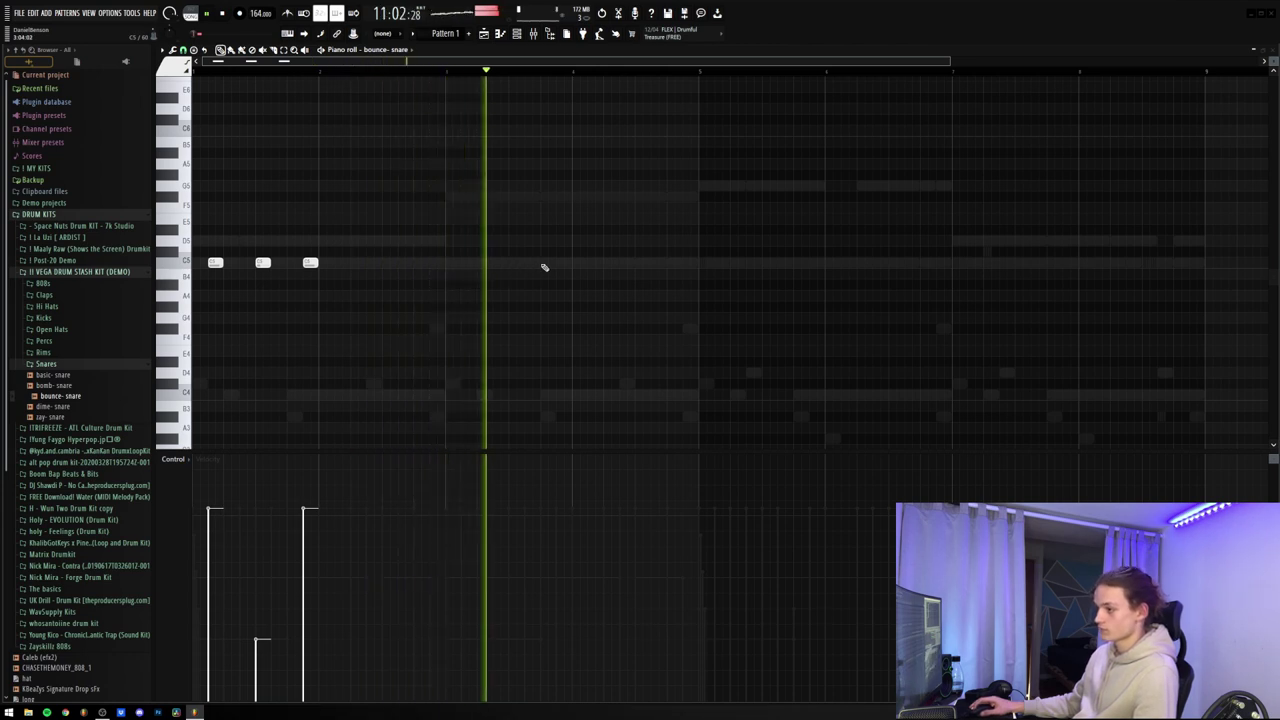
pyautogui.click(615, 262)
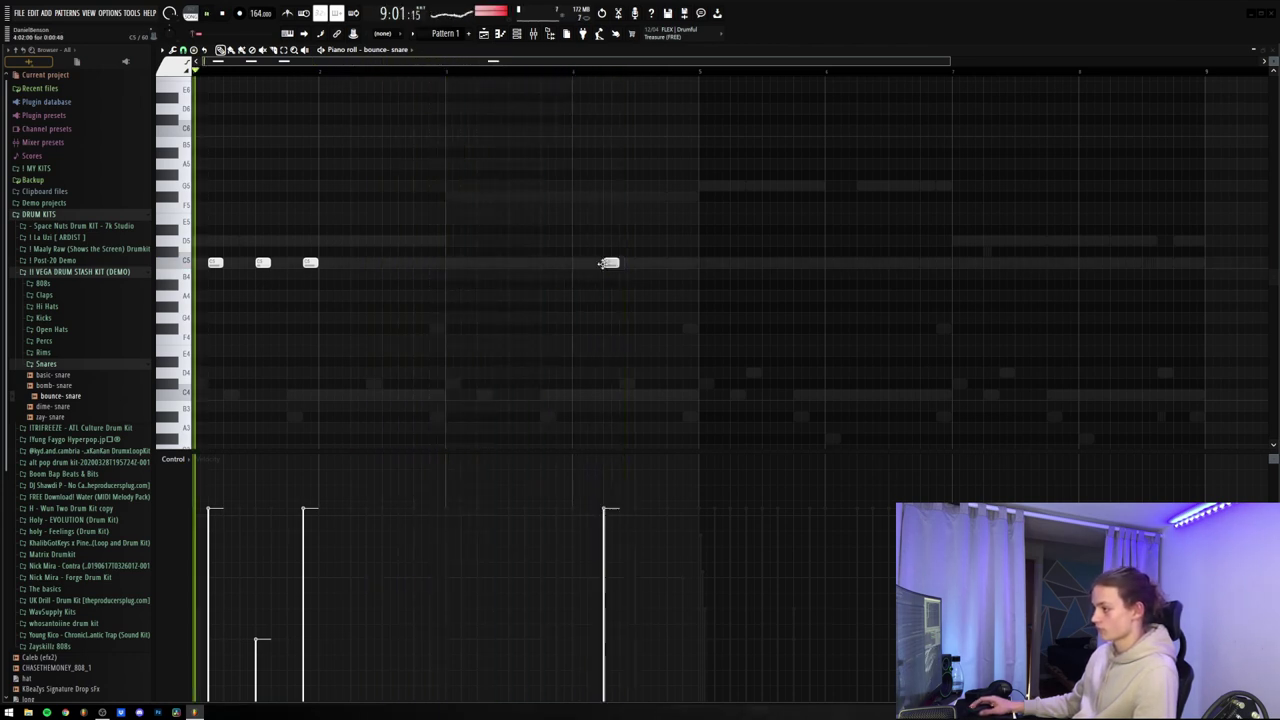
pyautogui.moveTo(603, 263); pyautogui.dragTo(589, 263)
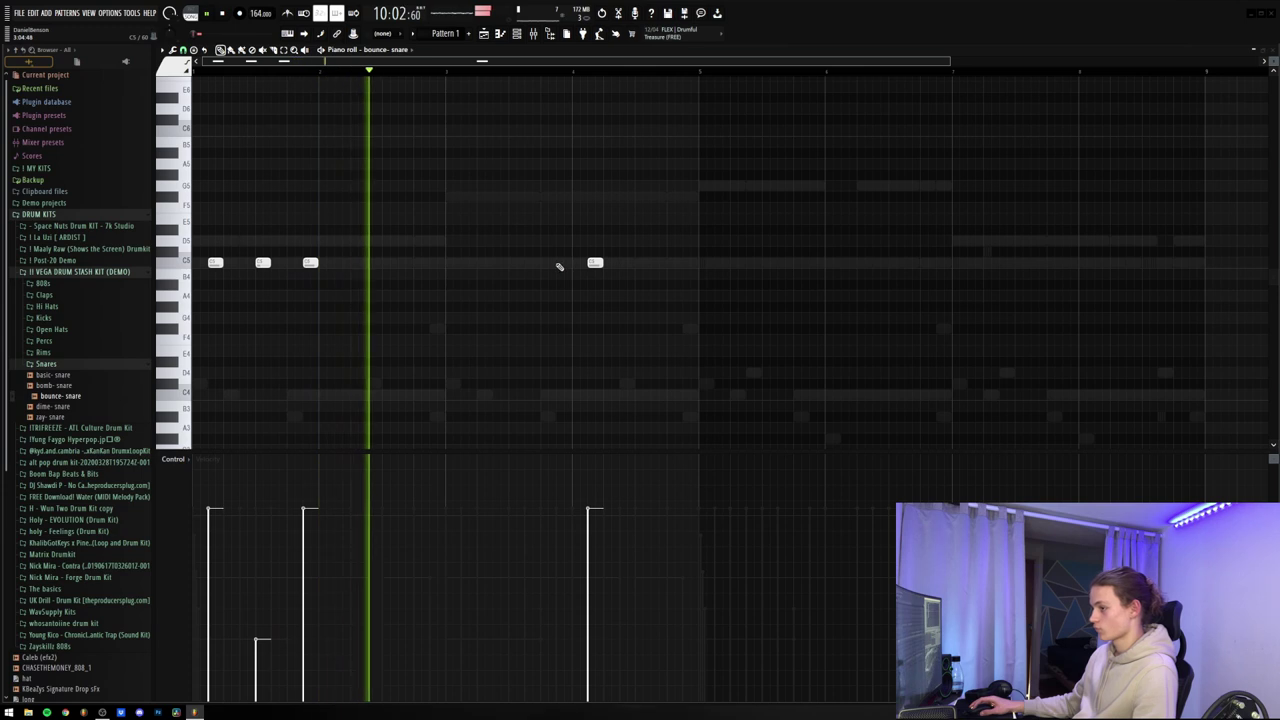
pyautogui.click(560, 263)
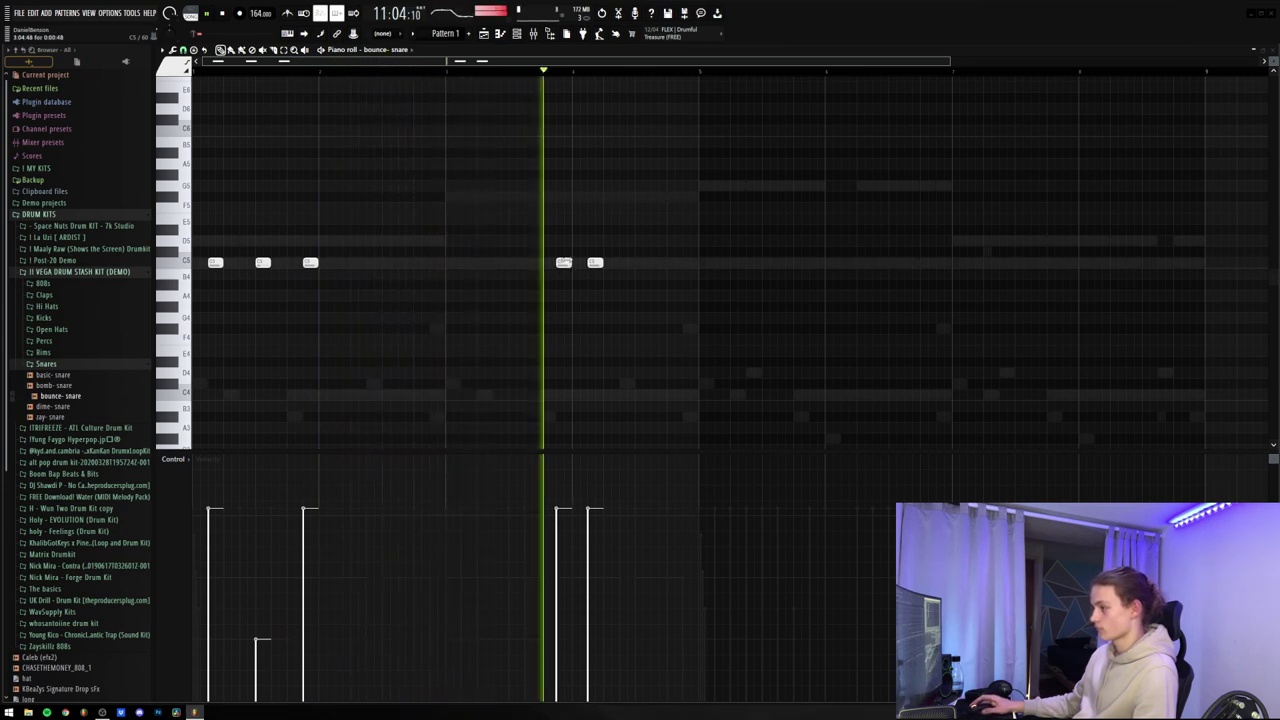
pyautogui.rightClick(564, 262)
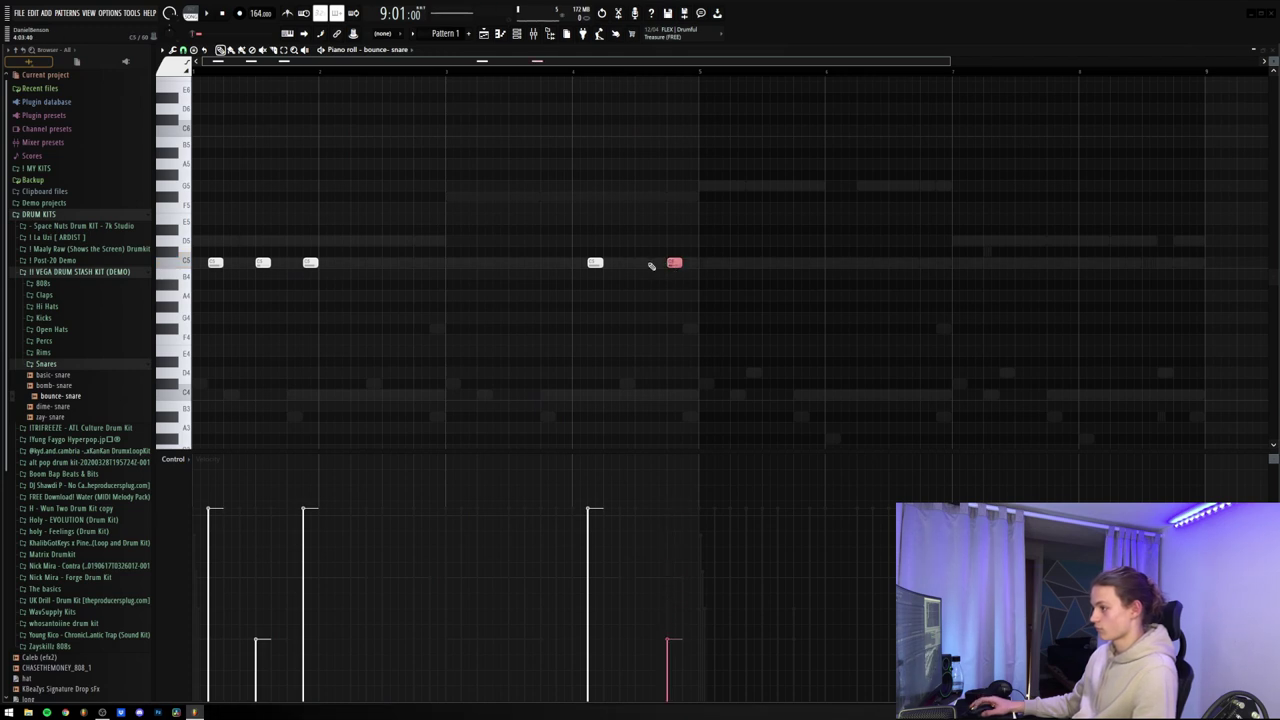
# Add a soft snare hit at C4 half a beat before the beat 4 hit in bar 4, deselect it and start playback
pyautogui.hotkey('ctrl', 'Down')
pyautogui.scroll(-2, 650, 273)
pyautogui.hotkey('ctrl', 'd')
pyautogui.press('space')
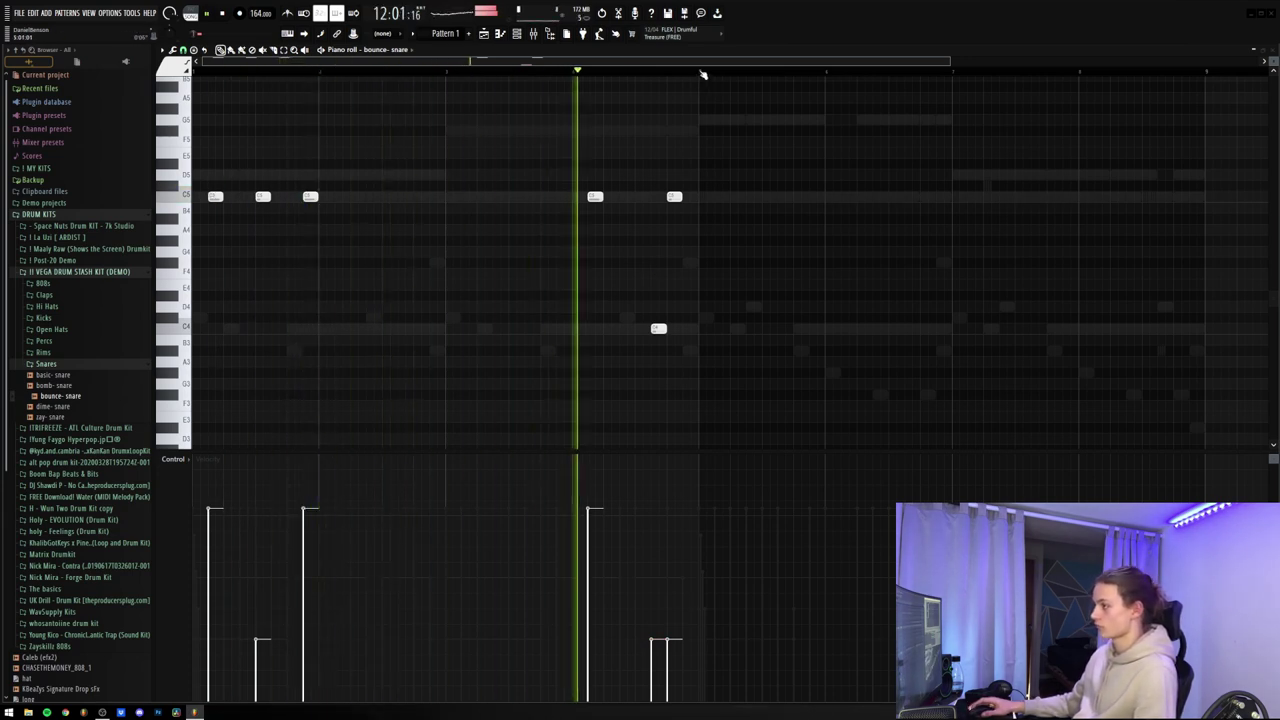
# Duplicate the whole four-bar snare pattern into bars 5 to 8
pyautogui.hotkey('ctrl', 'a')
pyautogui.hotkey('ctrl', 'b')
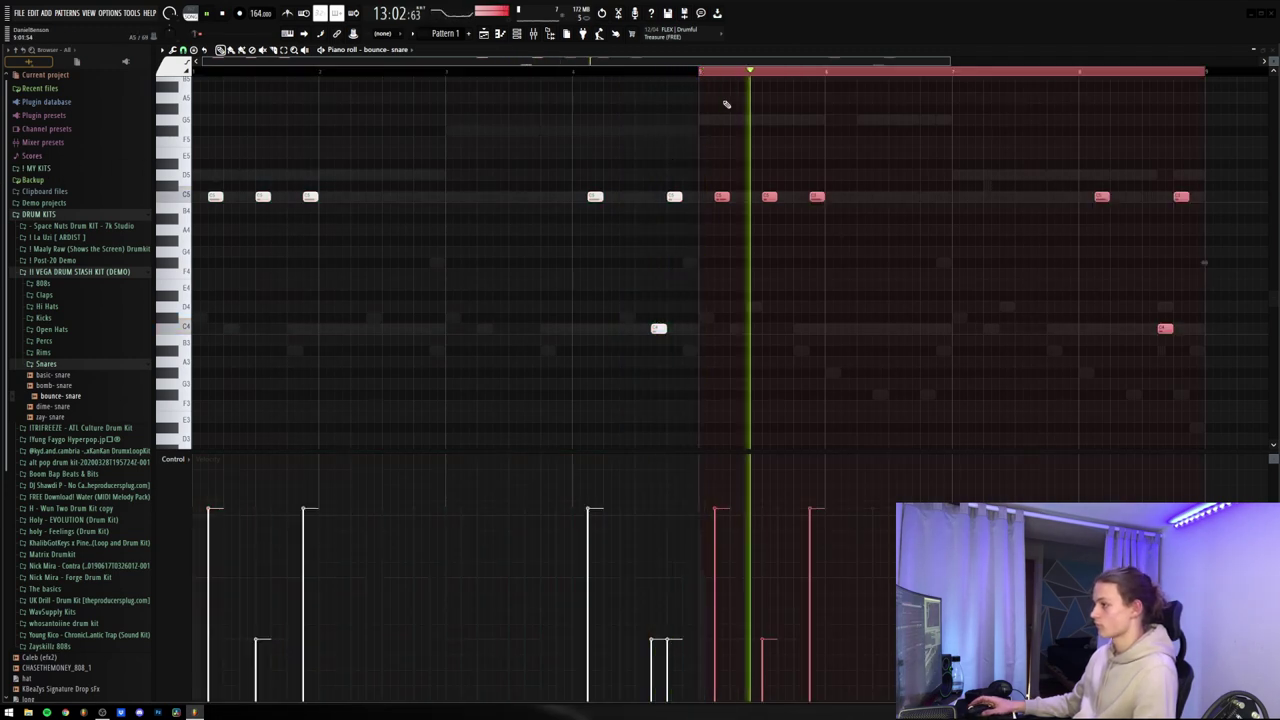
pyautogui.scroll(-3, 714, 72)
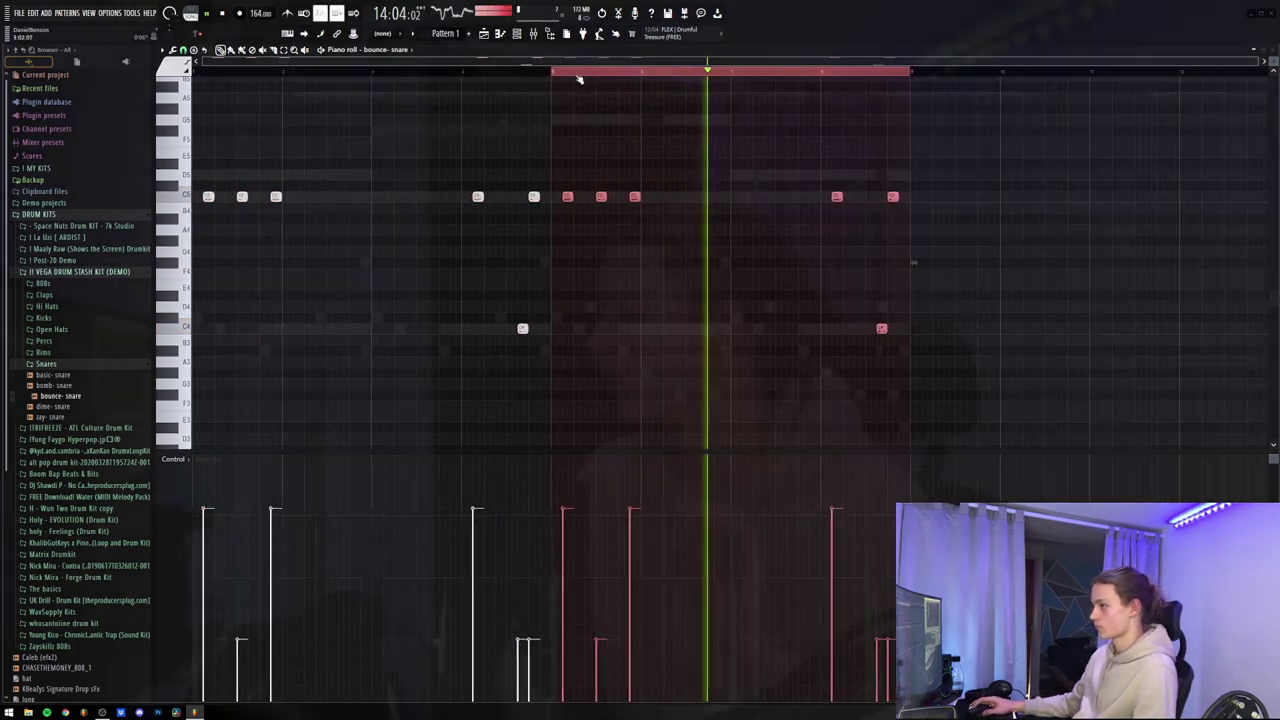